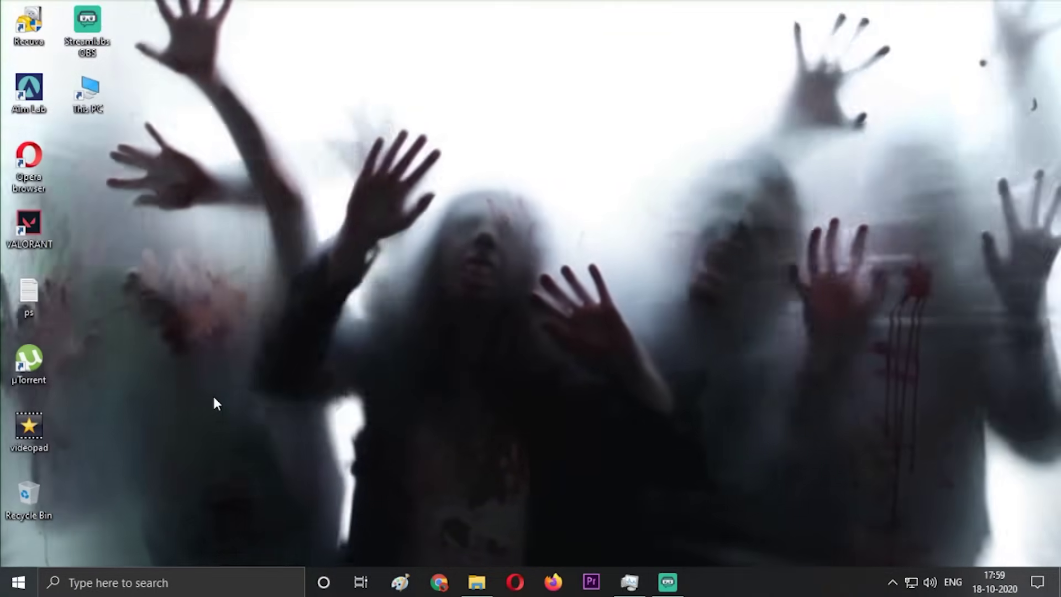
# Step: Refresh the desktop from its right-click menu
pyautogui.rightClick(213, 394)
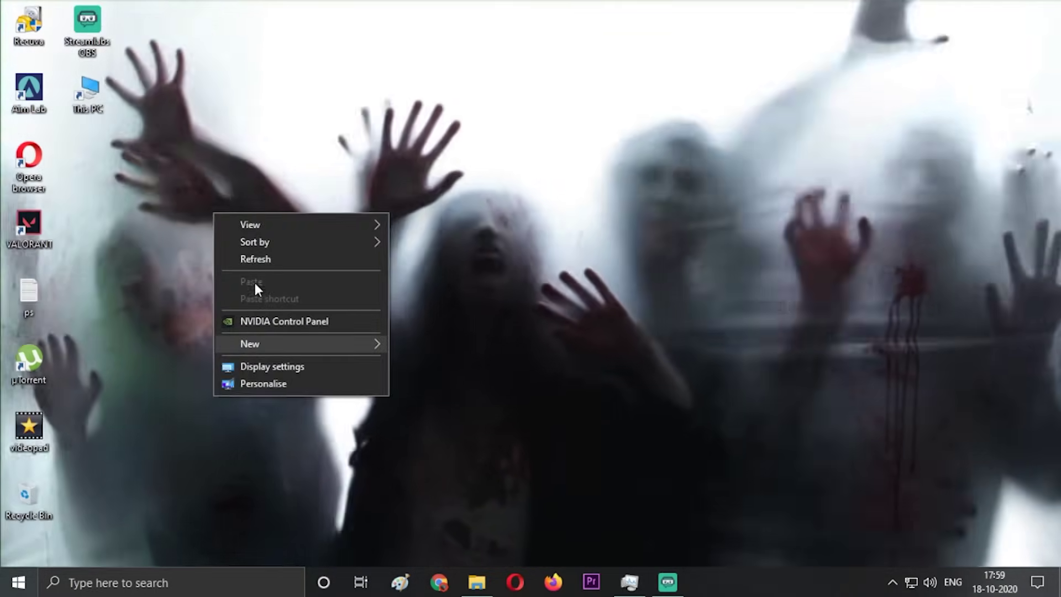
pyautogui.click(255, 259)
pyautogui.moveTo(897, 489); pyautogui.dragTo(364, 105)
# Step: Create a new Adobe Photoshop Image file on the desktop, then delete it
pyautogui.rightClick(384, 105)
pyautogui.rightClick(420, 157)
pyautogui.click(587, 382)
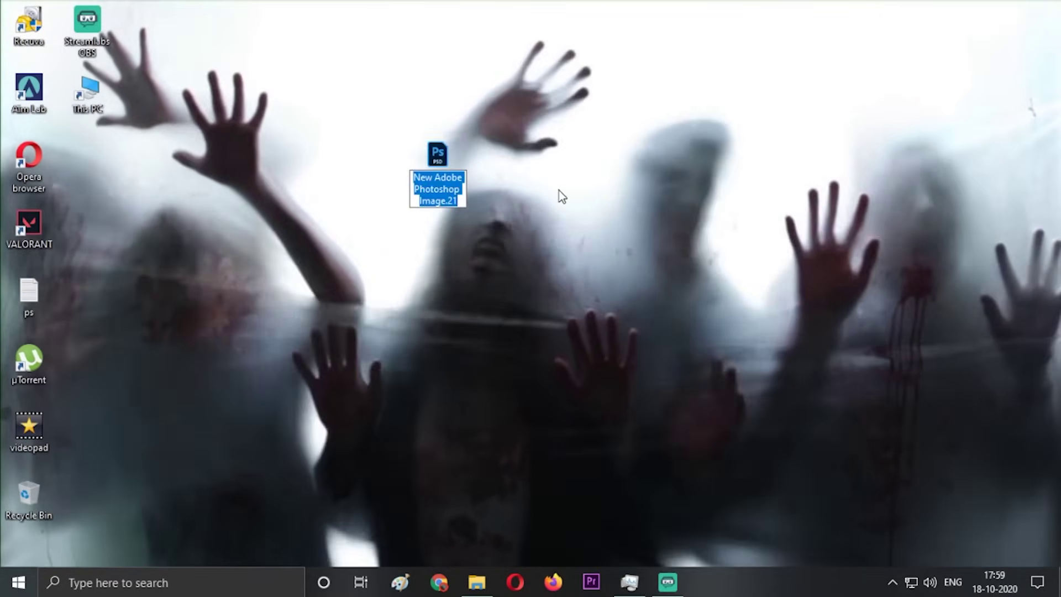
pyautogui.click(442, 166)
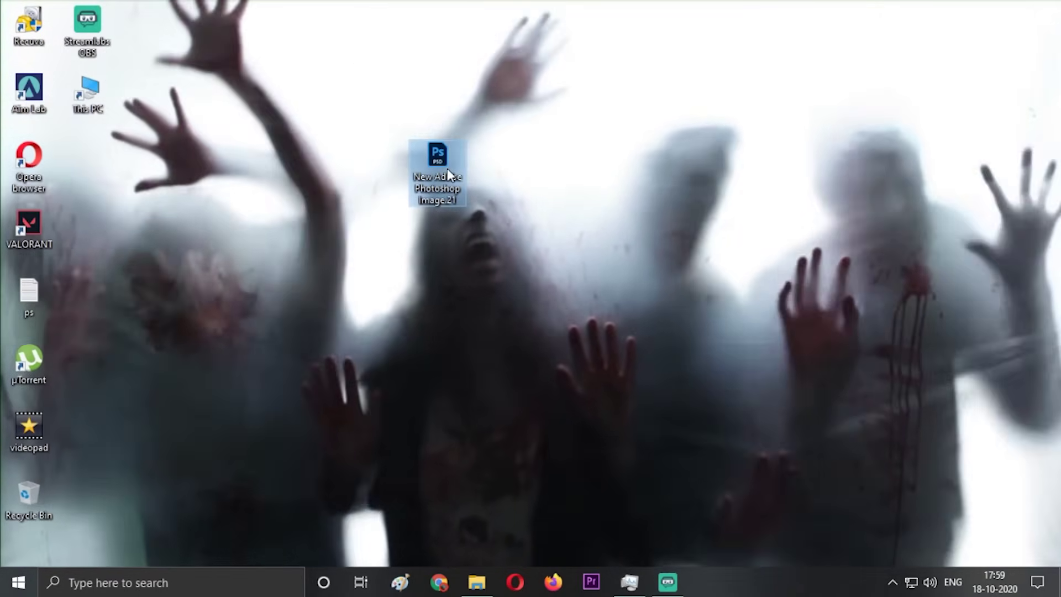
pyautogui.press('Delete')
pyautogui.moveTo(154, 396); pyautogui.dragTo(256, 450)
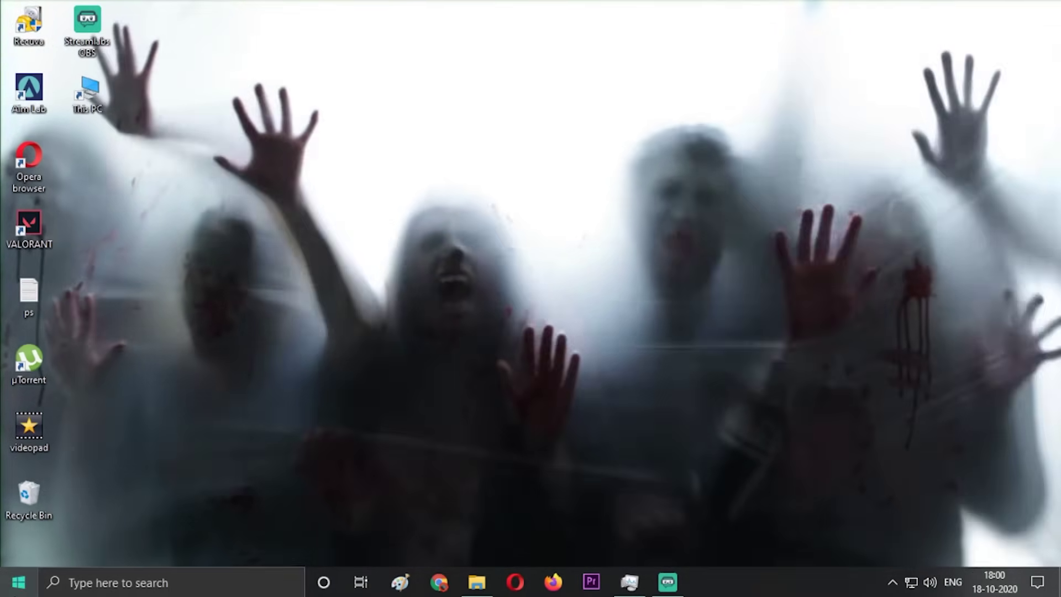
# Step: Search Windows for 'store' and launch Microsoft Store
pyautogui.click(205, 584)
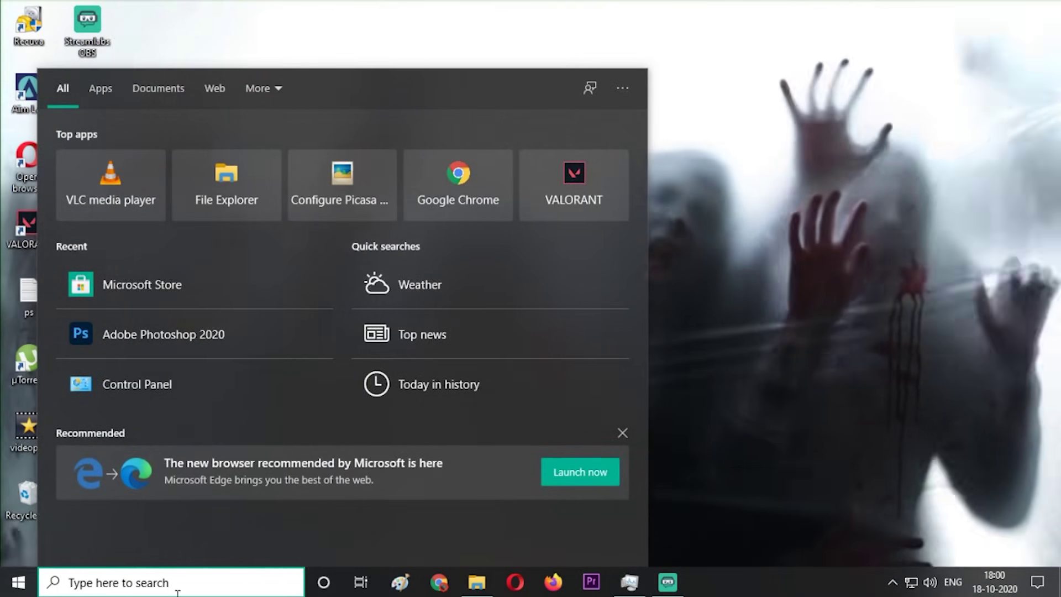
pyautogui.write('store')
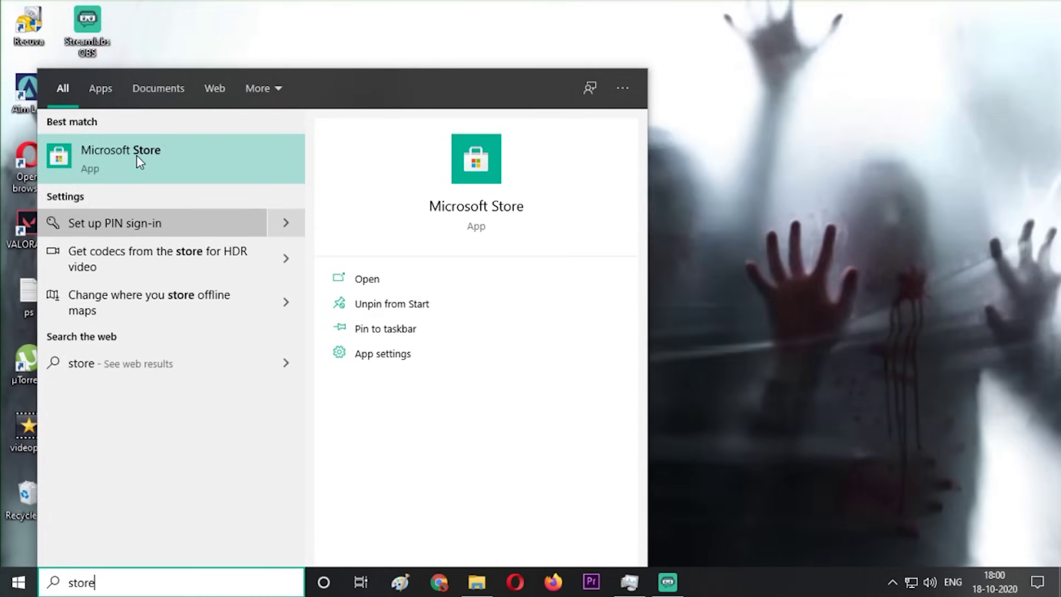
pyautogui.click(137, 159)
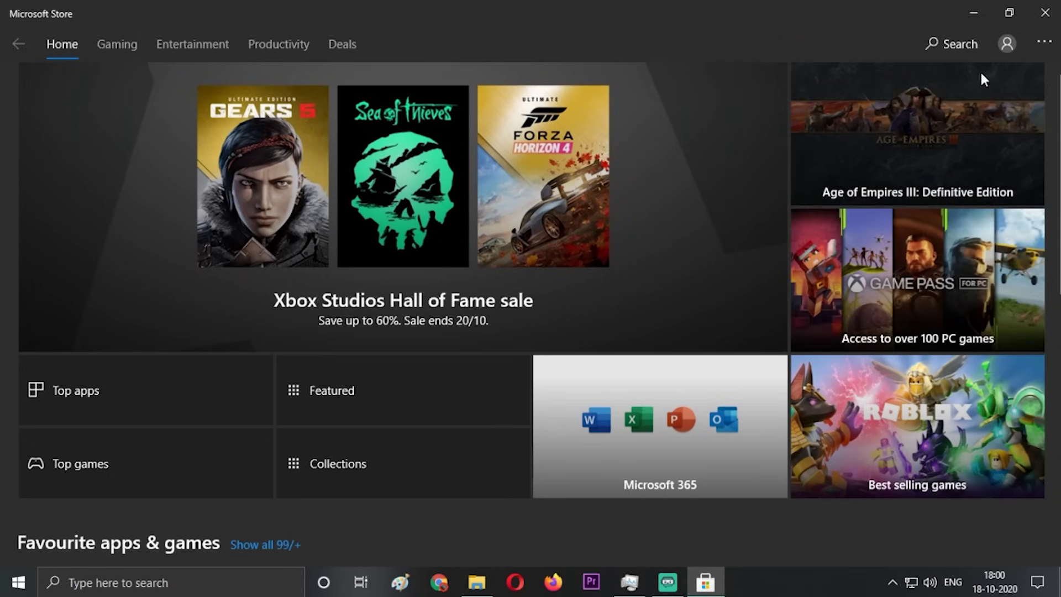
# Step: Search the Store for 'live', open the Desktop Live Wallpapers page, and reveal the hidden tray icons
pyautogui.click(934, 43)
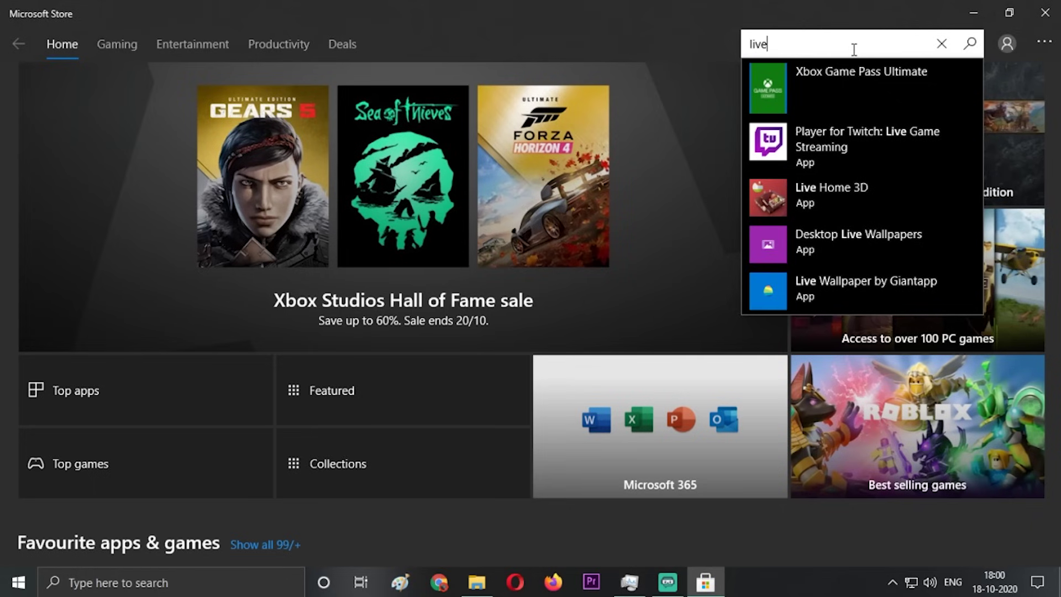
pyautogui.click(841, 236)
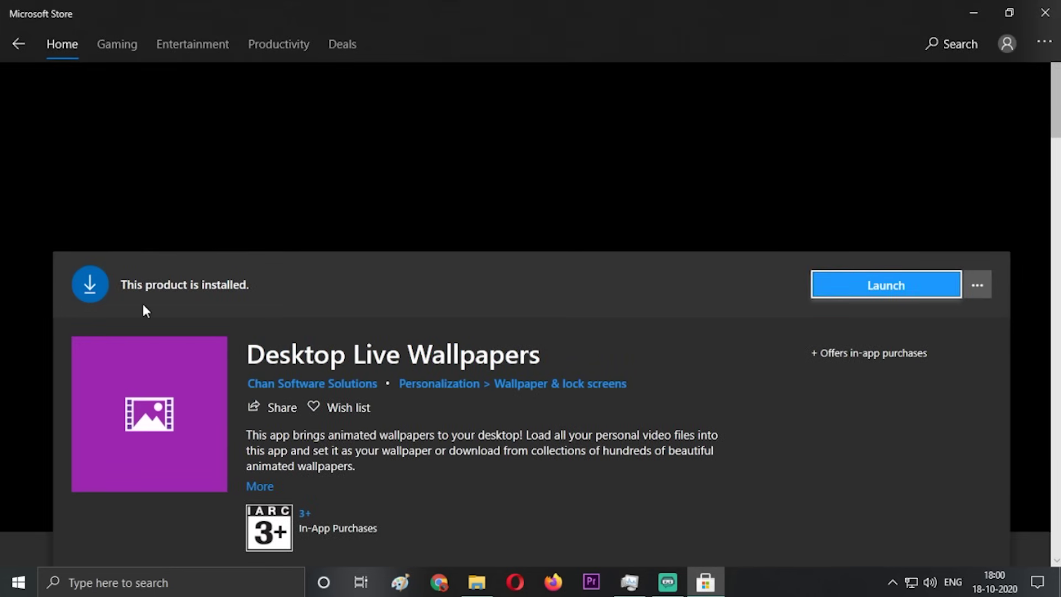
pyautogui.click(977, 285)
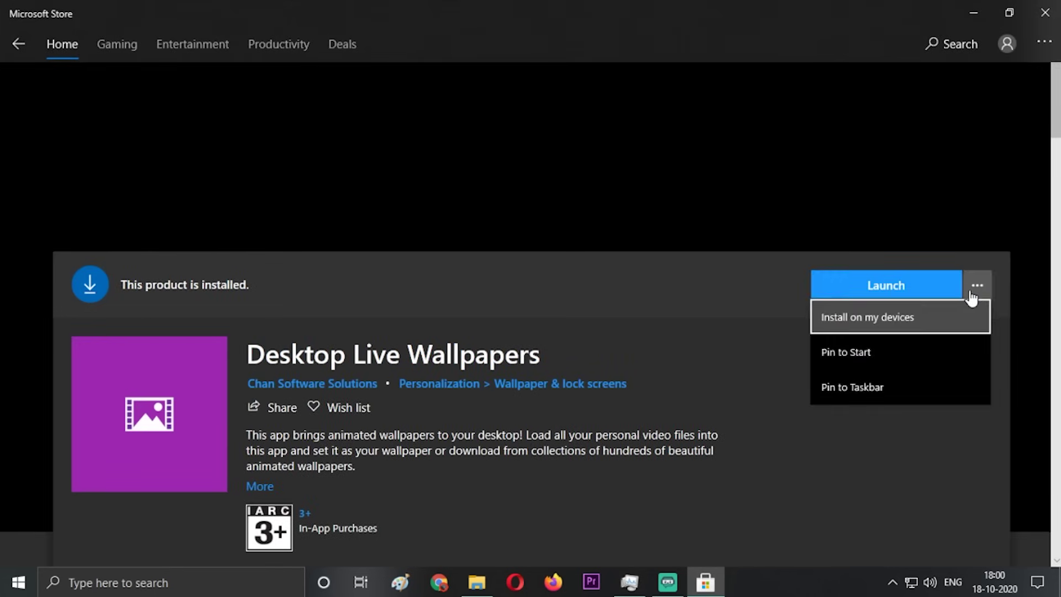
pyautogui.click(977, 285)
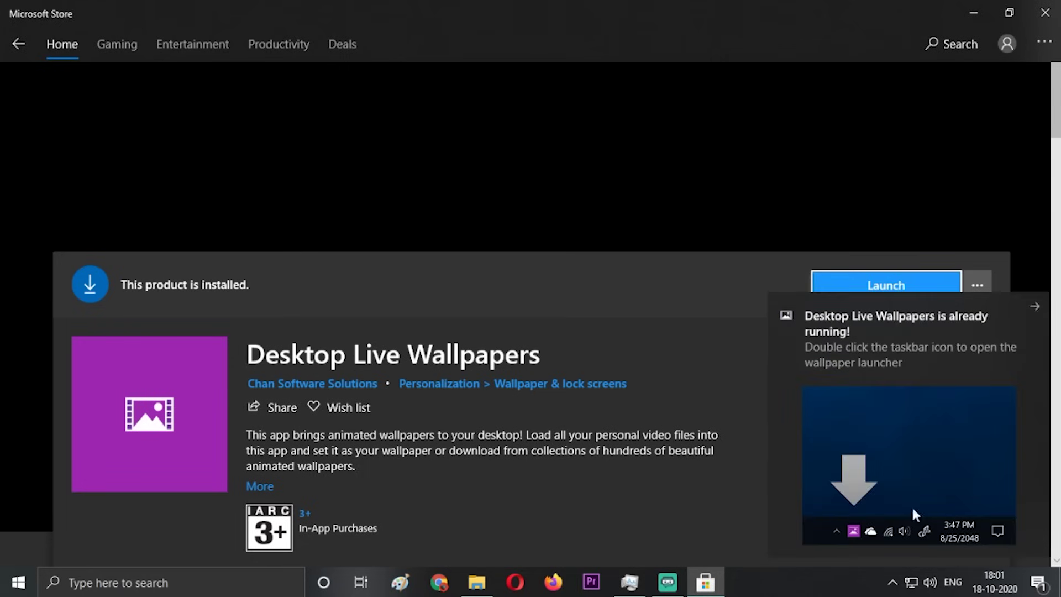
pyautogui.click(895, 576)
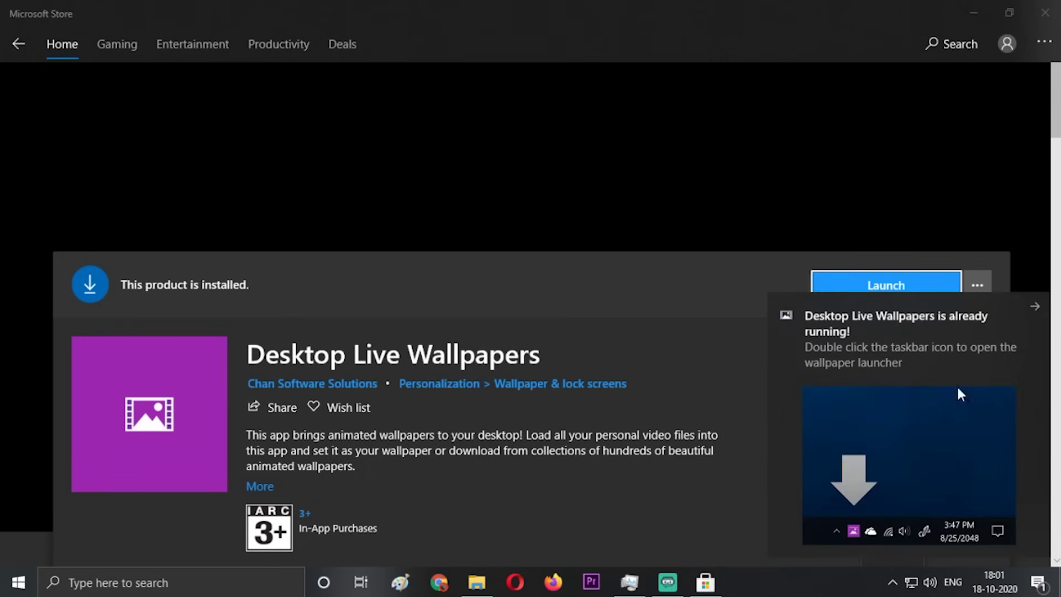
pyautogui.click(891, 589)
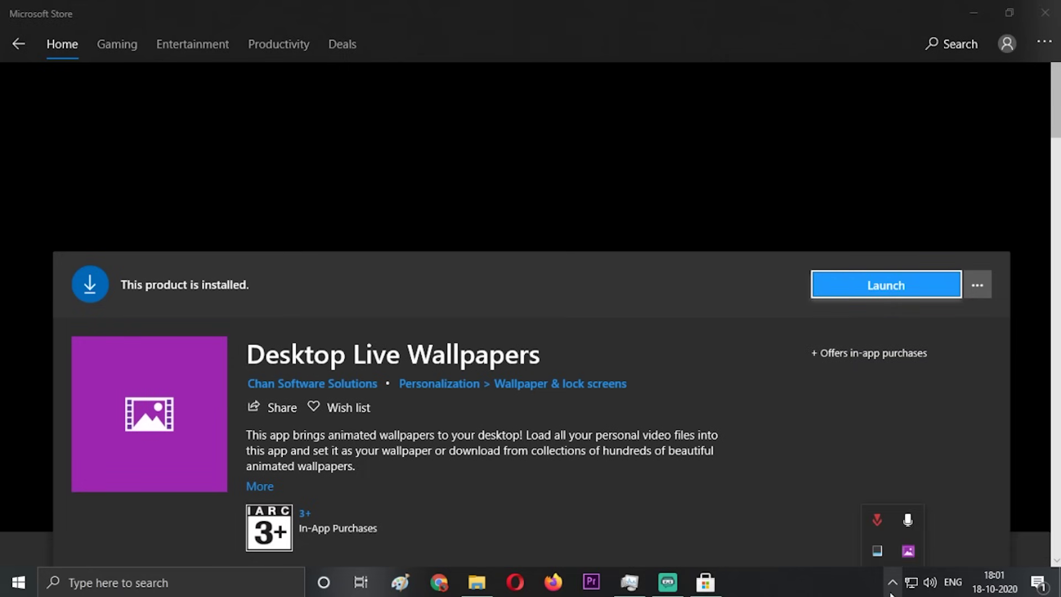
# Step: Open the Desktop Live Wallpapers launcher and look through Settings, Help & About, and Home
pyautogui.click(910, 551)
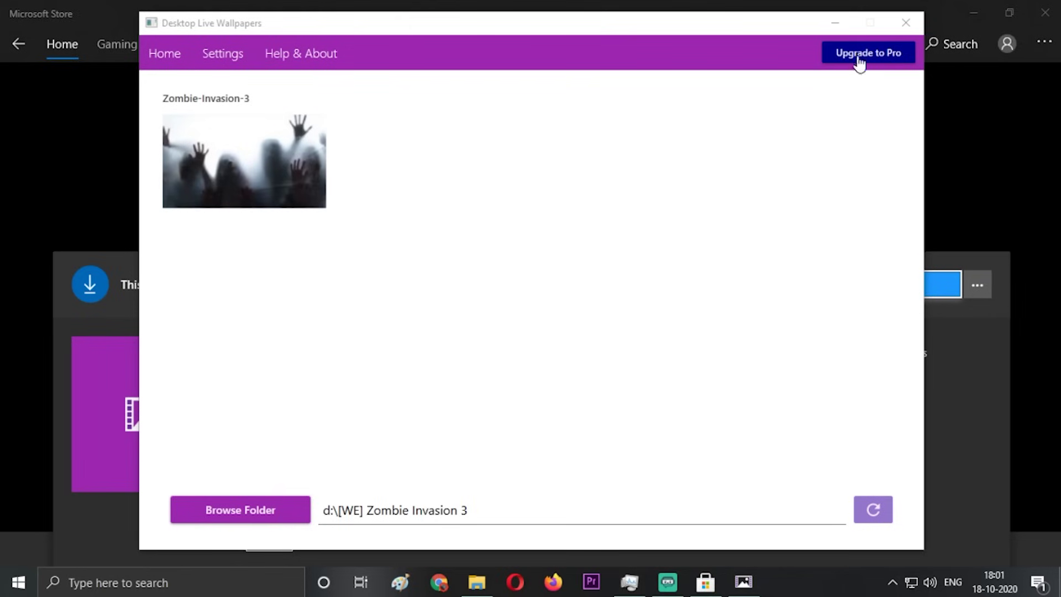
pyautogui.click(227, 56)
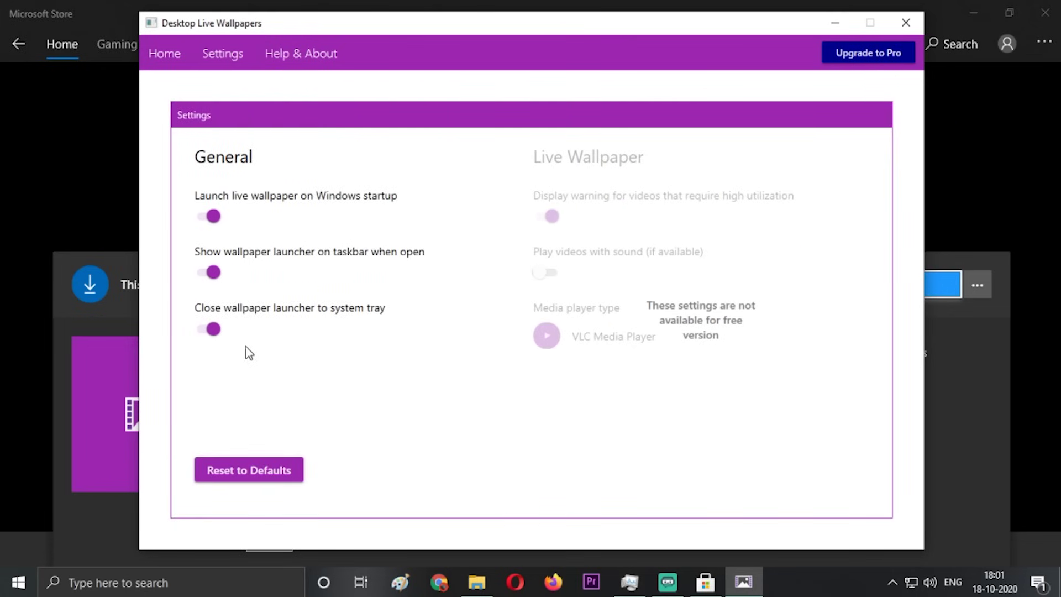
pyautogui.click(289, 62)
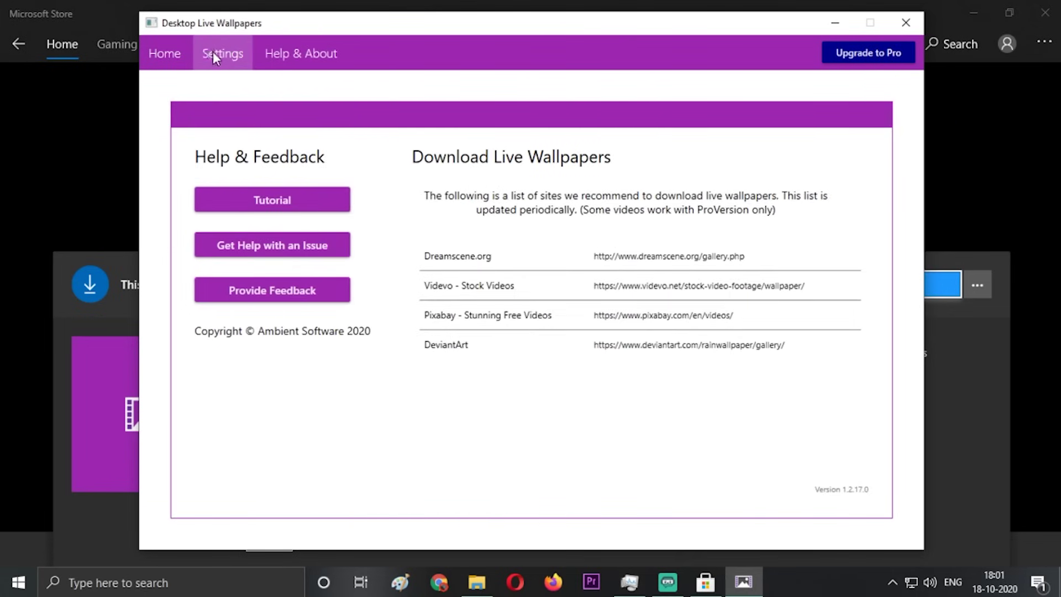
pyautogui.click(228, 61)
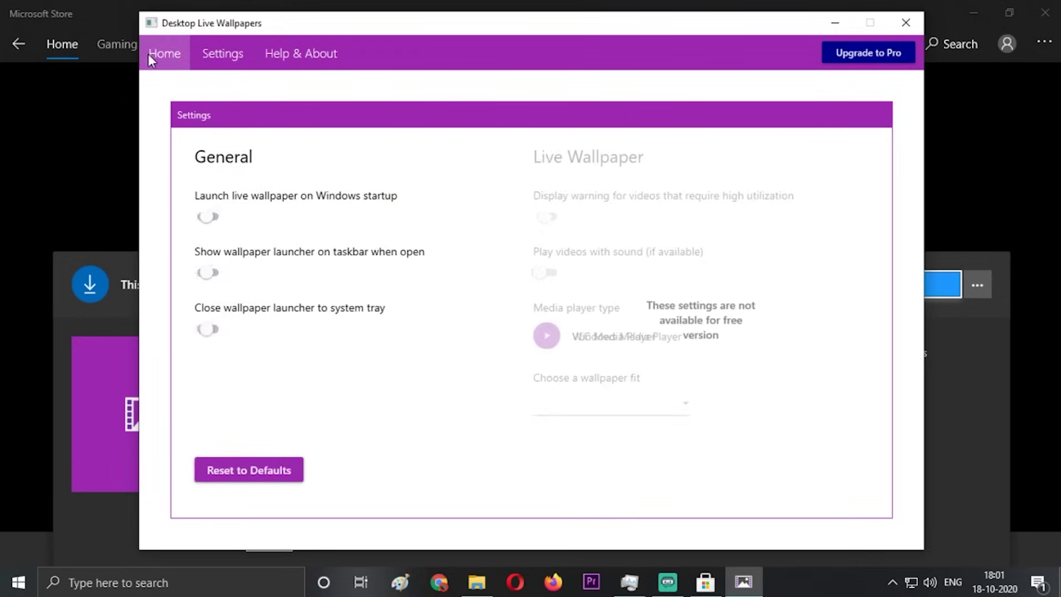
pyautogui.click(149, 54)
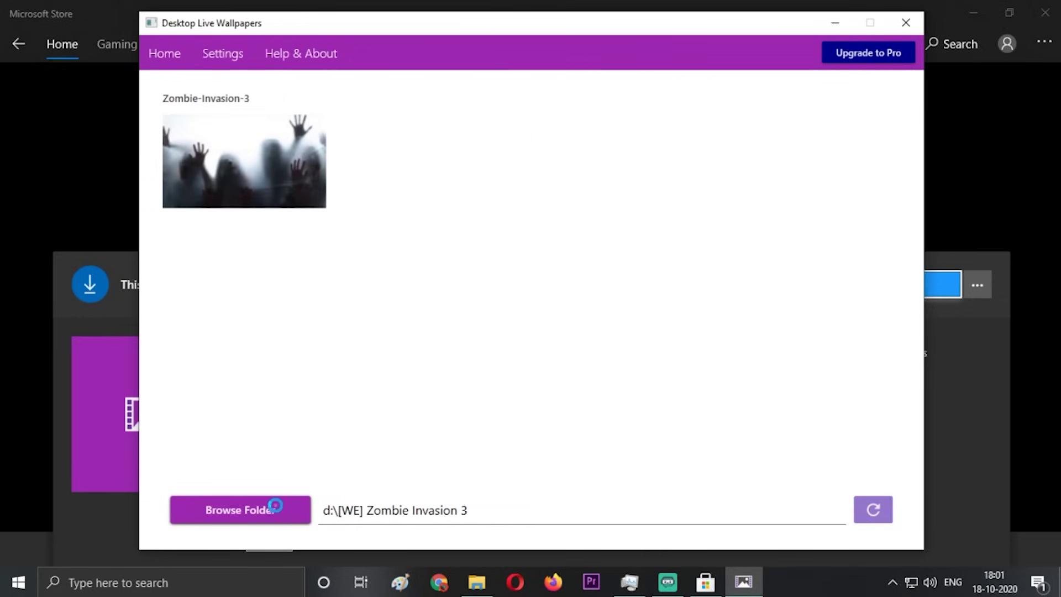
# Step: Open and cancel Browse Folder, then bring File Explorer forward
pyautogui.click(275, 505)
pyautogui.click(644, 176)
pyautogui.click(476, 582)
# Step: Open D:\[WE] Zombie Invasion 3 and view Zombie-Invasion-3's properties, a 50.6 MB WMV video
pyautogui.click(61, 423)
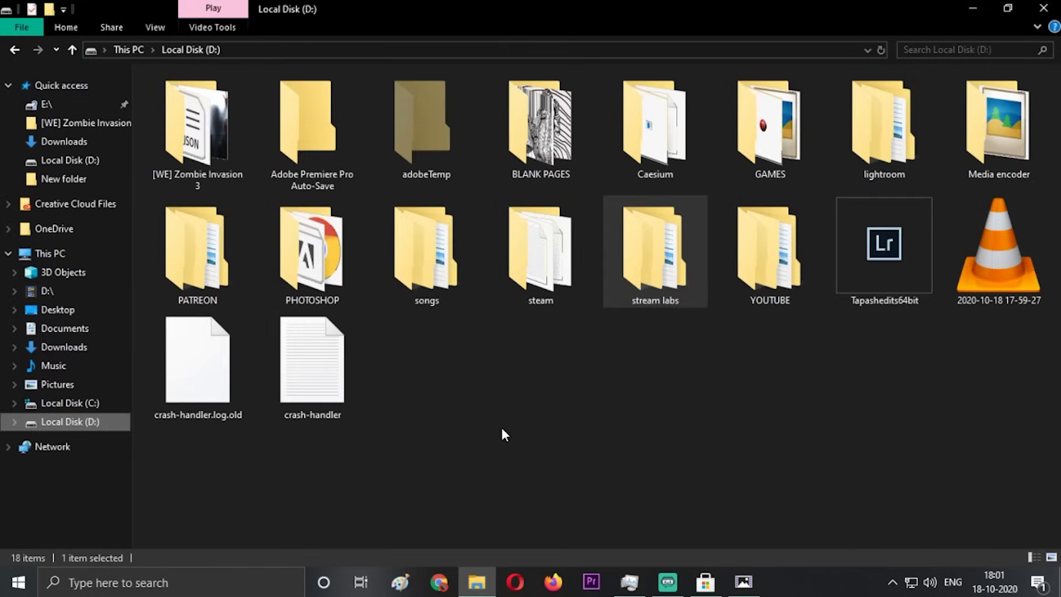
pyautogui.doubleClick(198, 132)
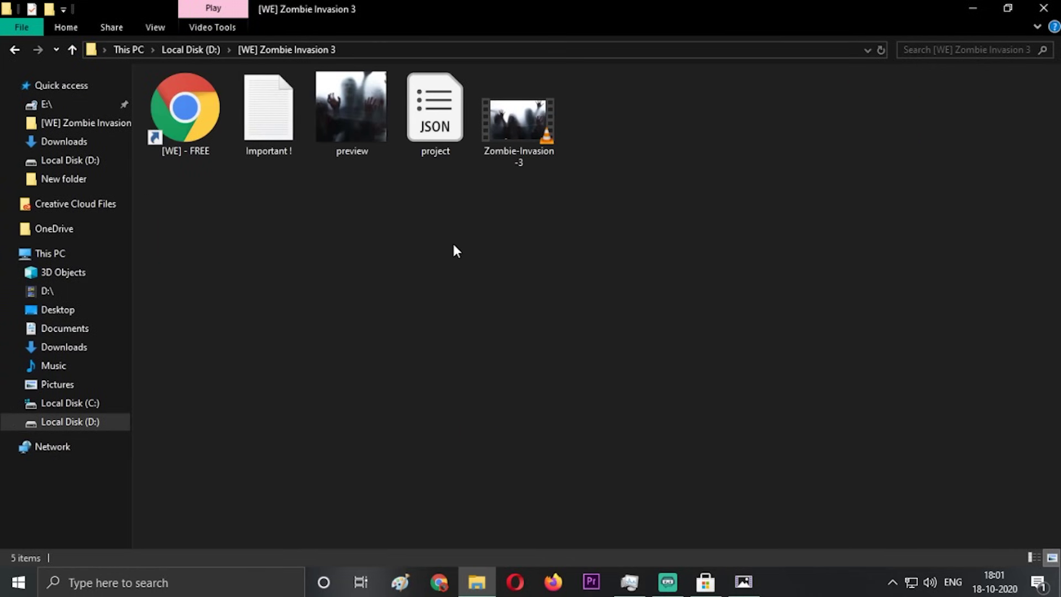
pyautogui.click(539, 151)
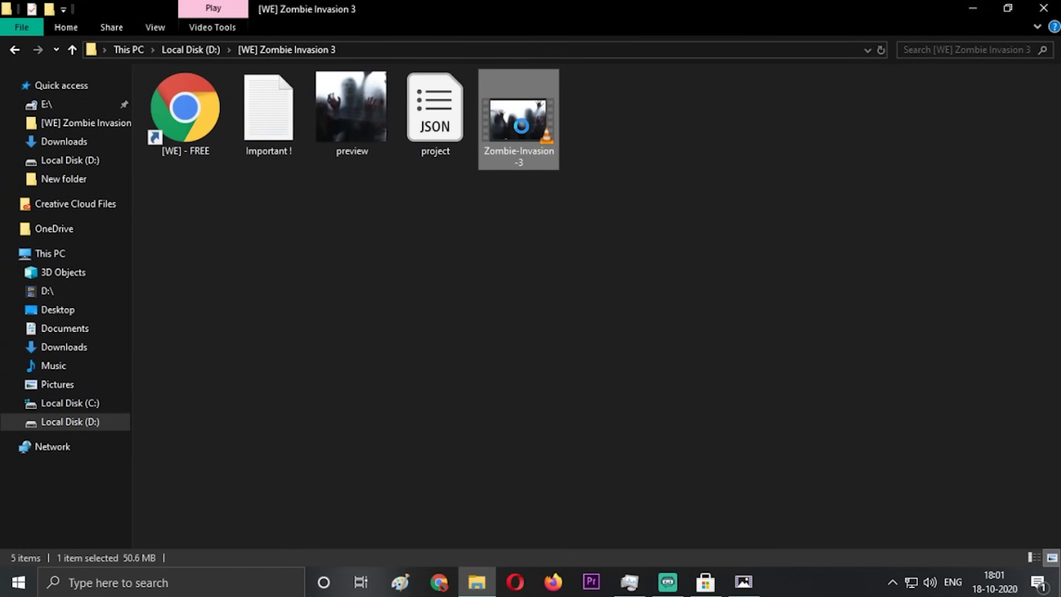
pyautogui.rightClick(520, 126)
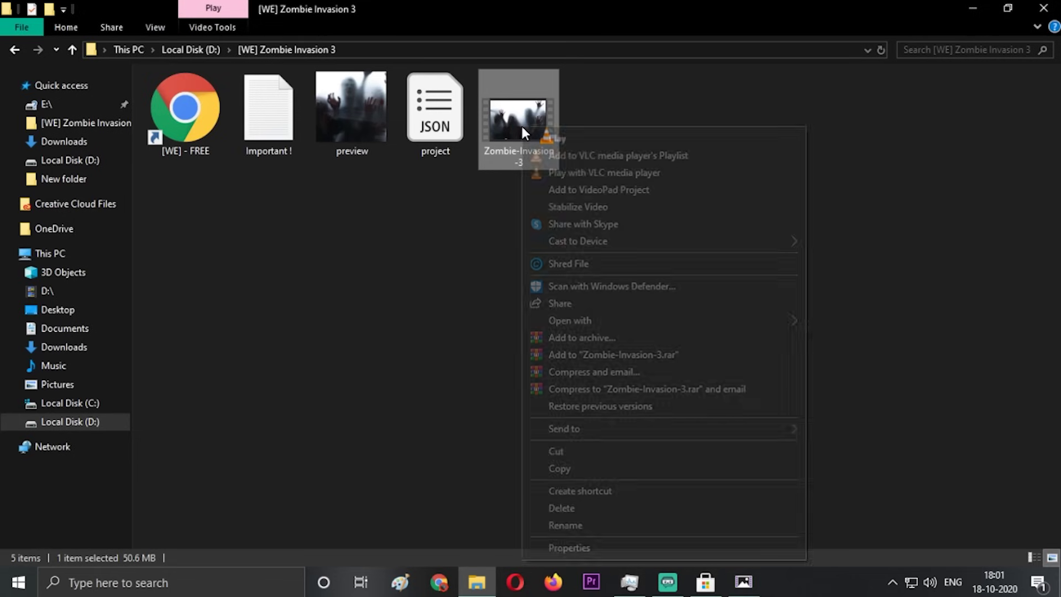
pyautogui.click(592, 548)
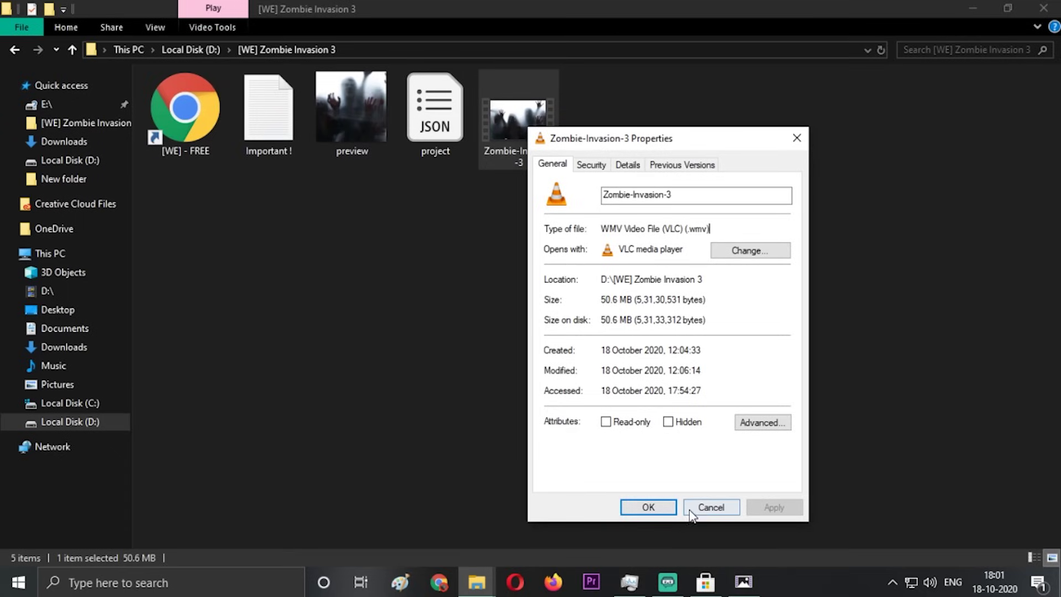
# Step: Set the Desktop Live Wallpapers folder to D:\[WE] Zombie Invasion 3 through Browse Folder
pyautogui.click(650, 508)
pyautogui.click(744, 587)
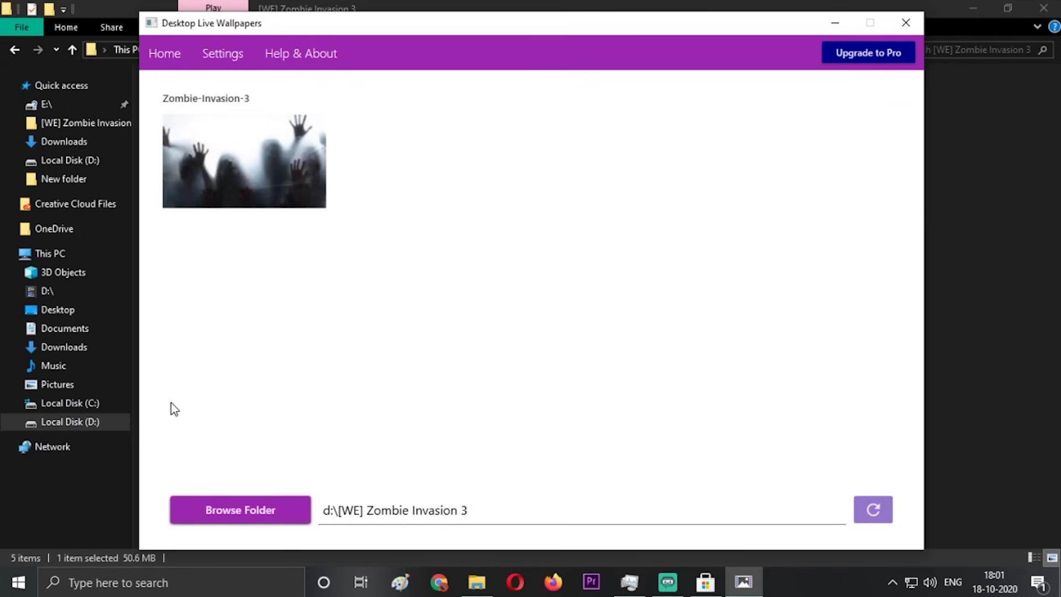
pyautogui.click(262, 519)
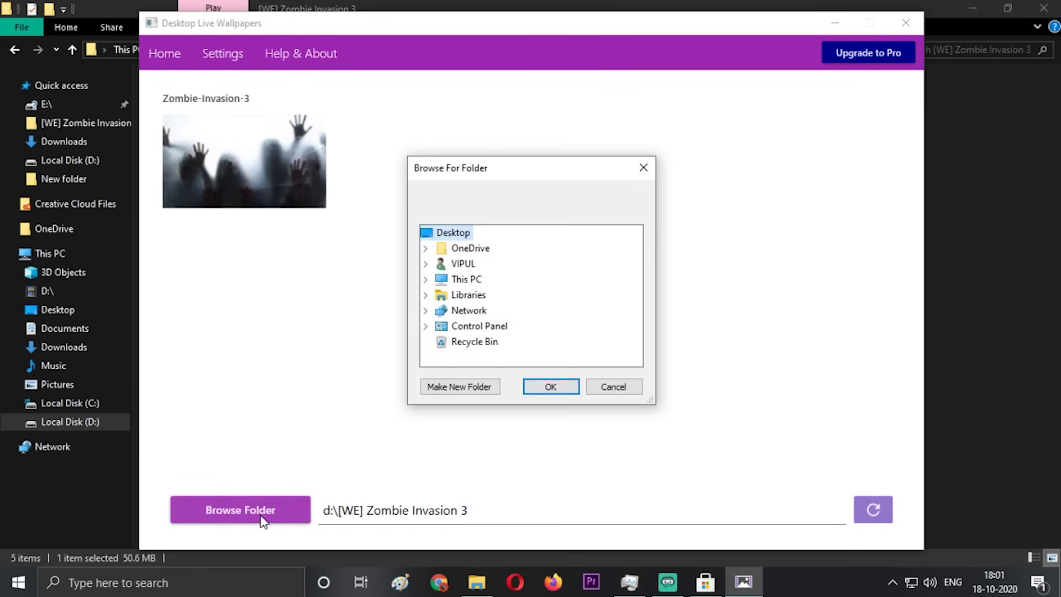
pyautogui.click(425, 279)
pyautogui.scroll(-2, 495, 306)
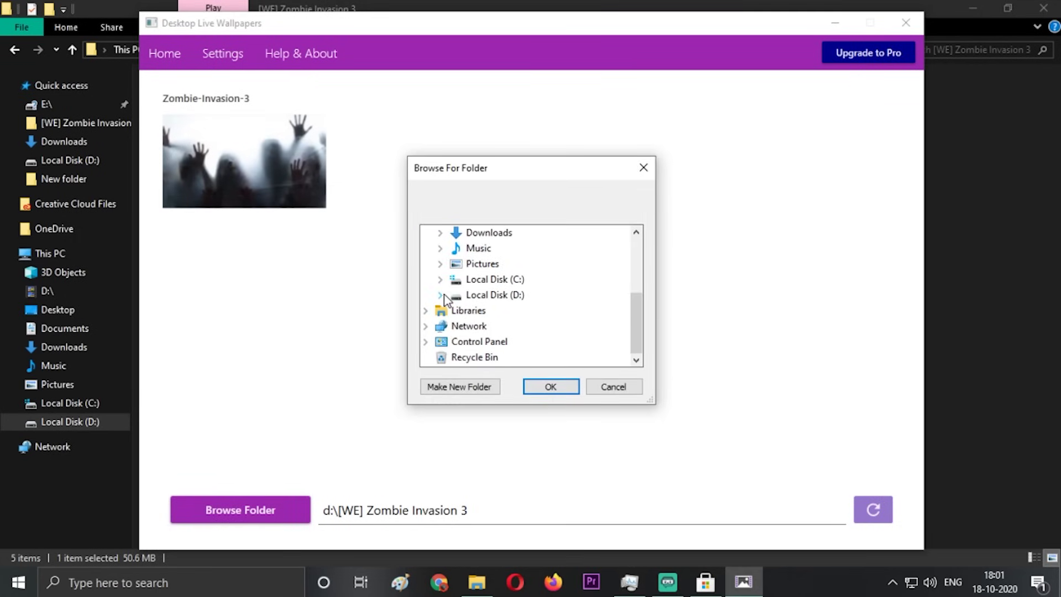
pyautogui.click(441, 295)
pyautogui.click(530, 248)
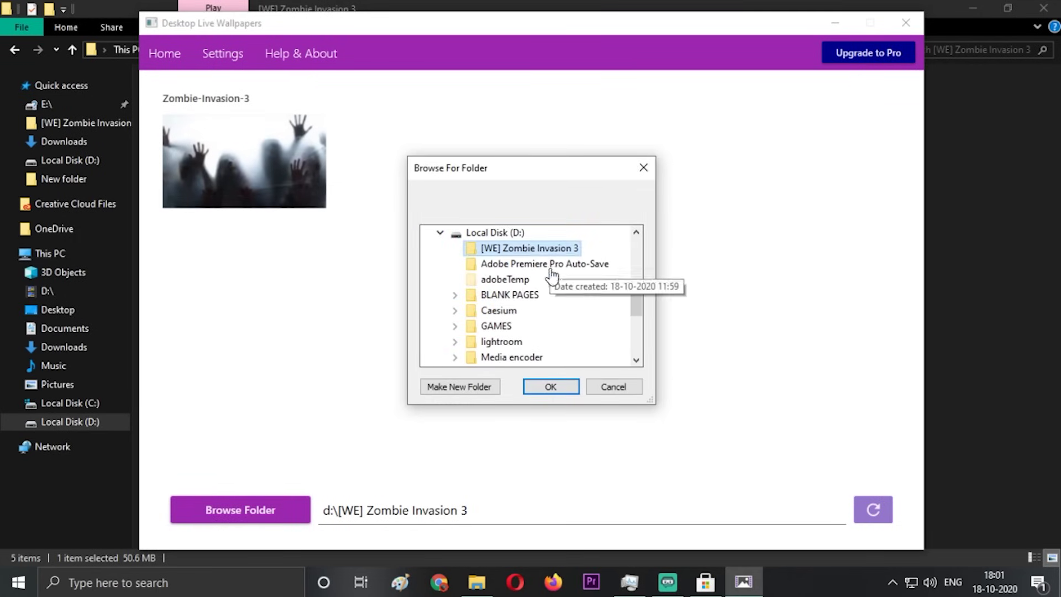
pyautogui.click(555, 386)
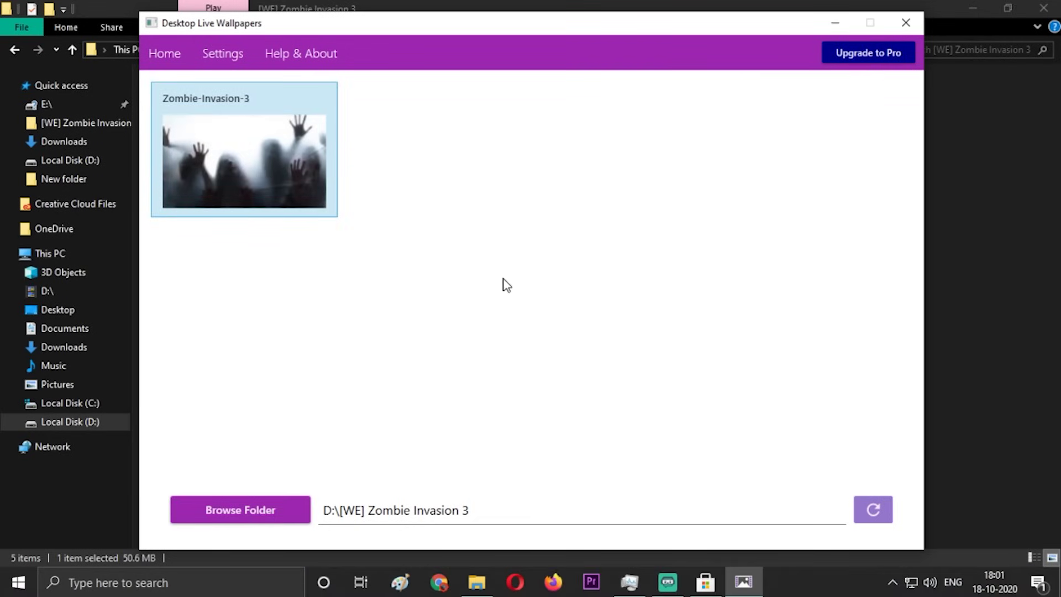
# Step: Minimize Desktop Live Wallpapers, File Explorer and Microsoft Store to show the zombie wallpaper
pyautogui.click(835, 25)
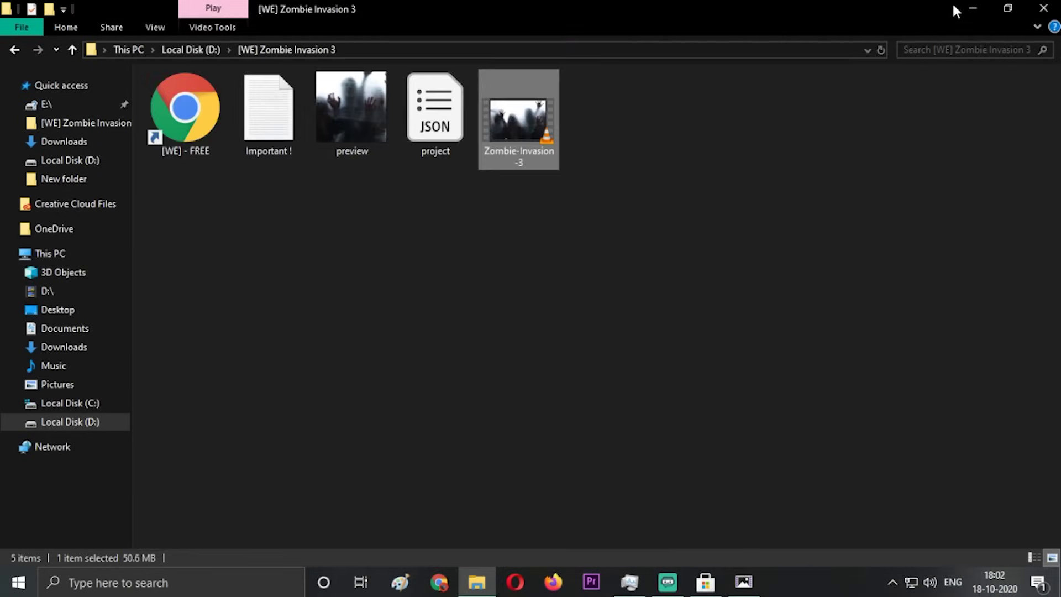
pyautogui.click(972, 8)
pyautogui.click(975, 8)
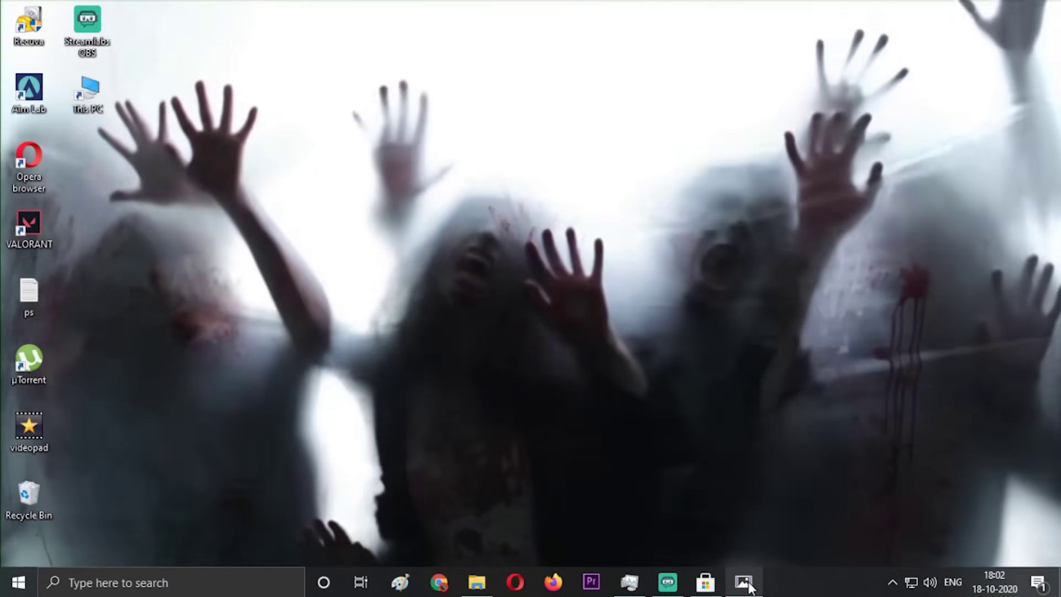
# Step: Scroll through the Desktop Live Wallpapers listing in Microsoft Store
pyautogui.click(706, 581)
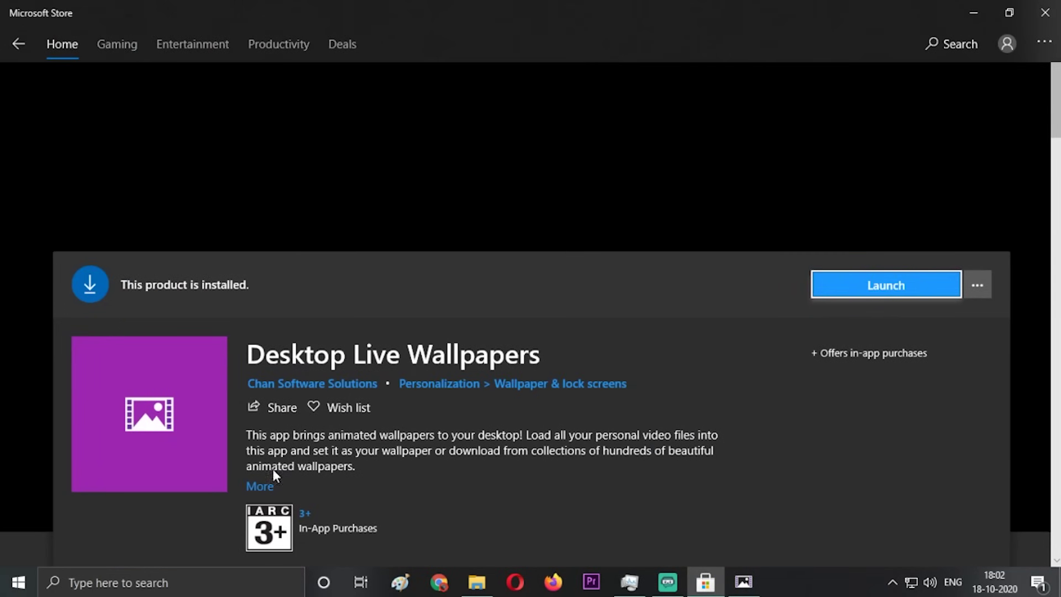
pyautogui.scroll(-5, 294, 399)
pyautogui.scroll(-3, 528, 386)
pyautogui.scroll(4, 528, 386)
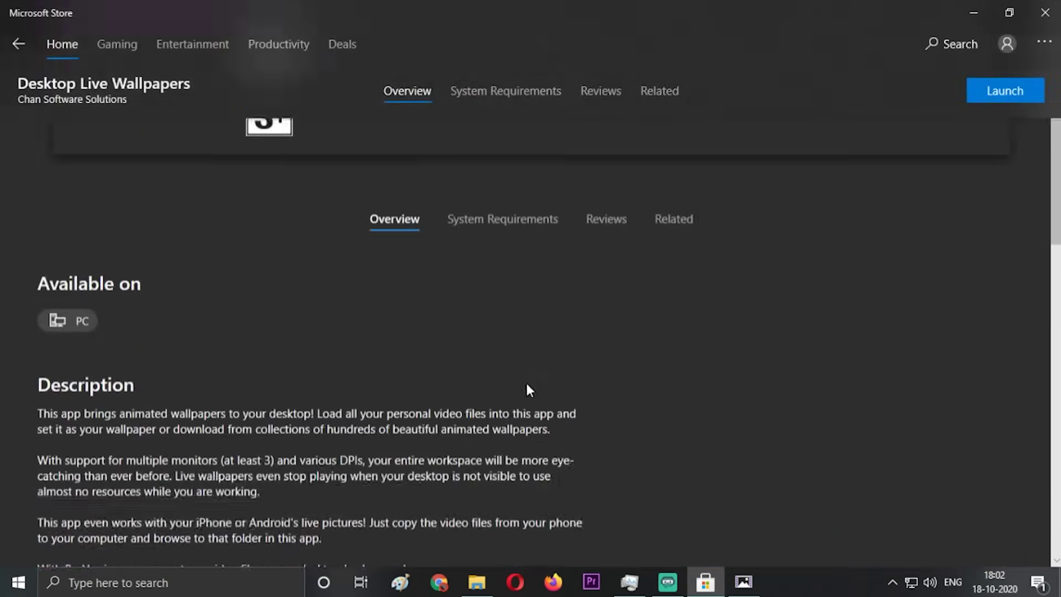
pyautogui.scroll(2, 528, 388)
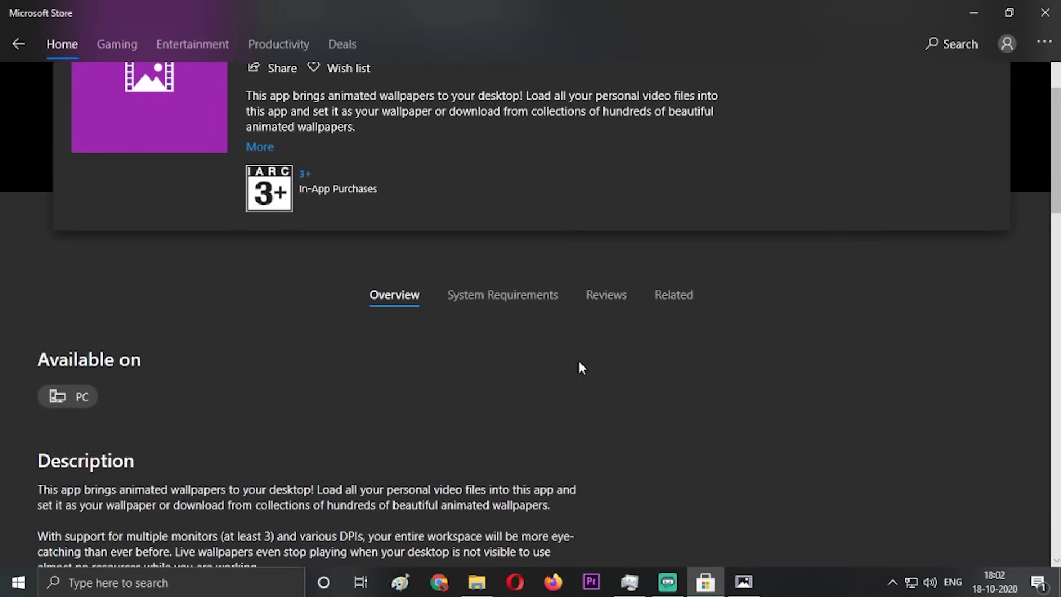
pyautogui.scroll(8, 579, 365)
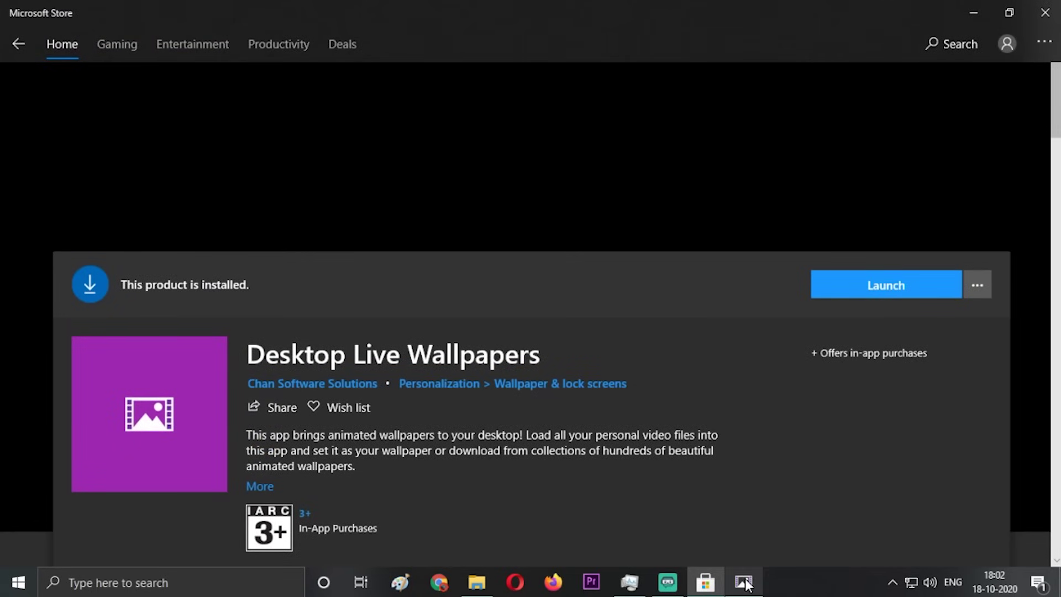
# Step: Bring the Desktop Live Wallpapers window forward, then launch Google Chrome
pyautogui.moveTo(743, 582)
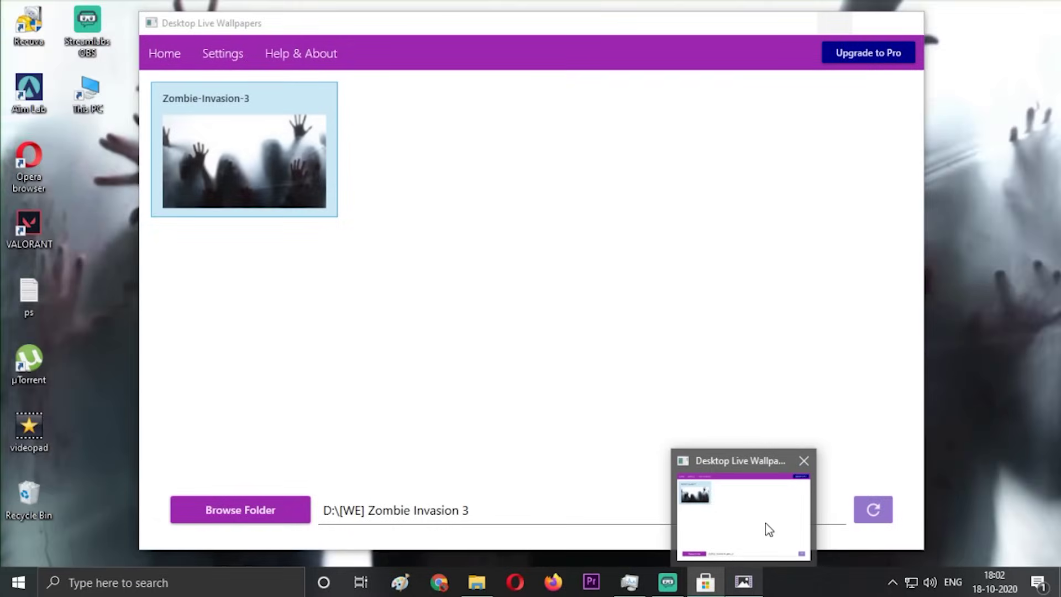
pyautogui.click(765, 522)
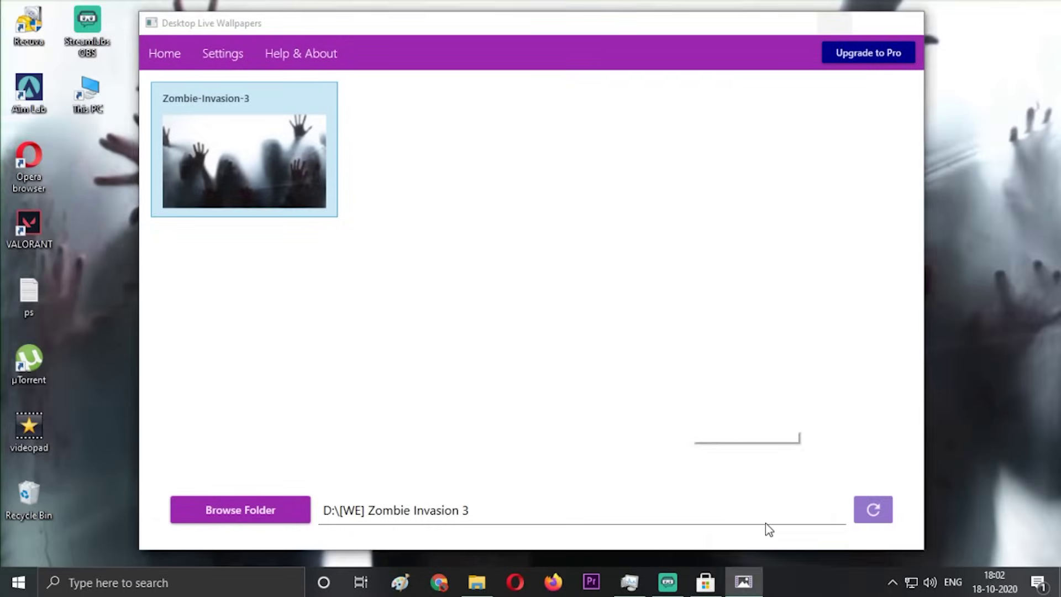
pyautogui.click(437, 585)
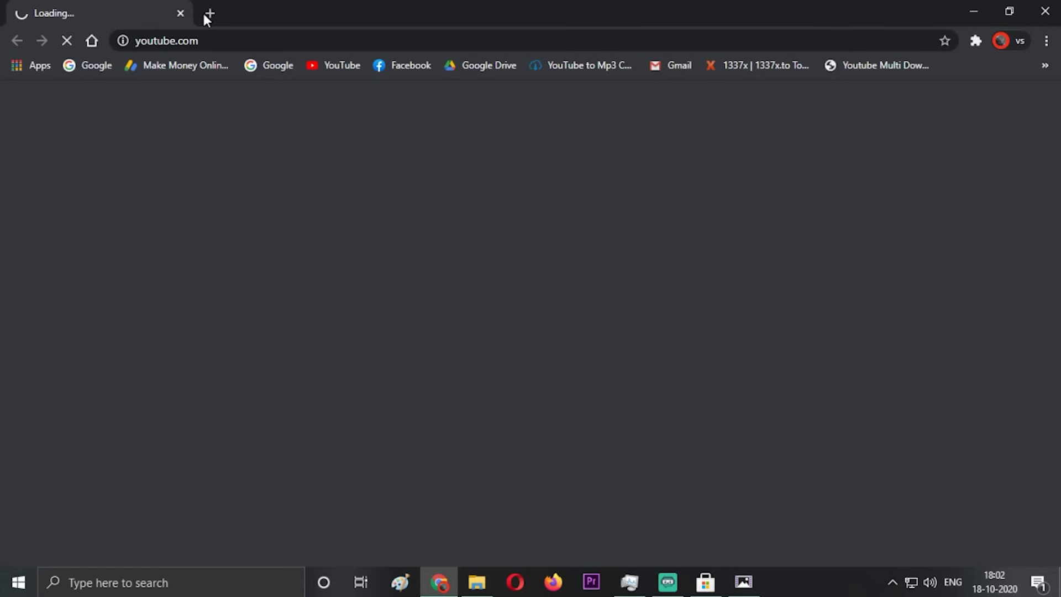
# Step: Search Google in a new tab for 'live wallpaper for pc'
pyautogui.click(202, 11)
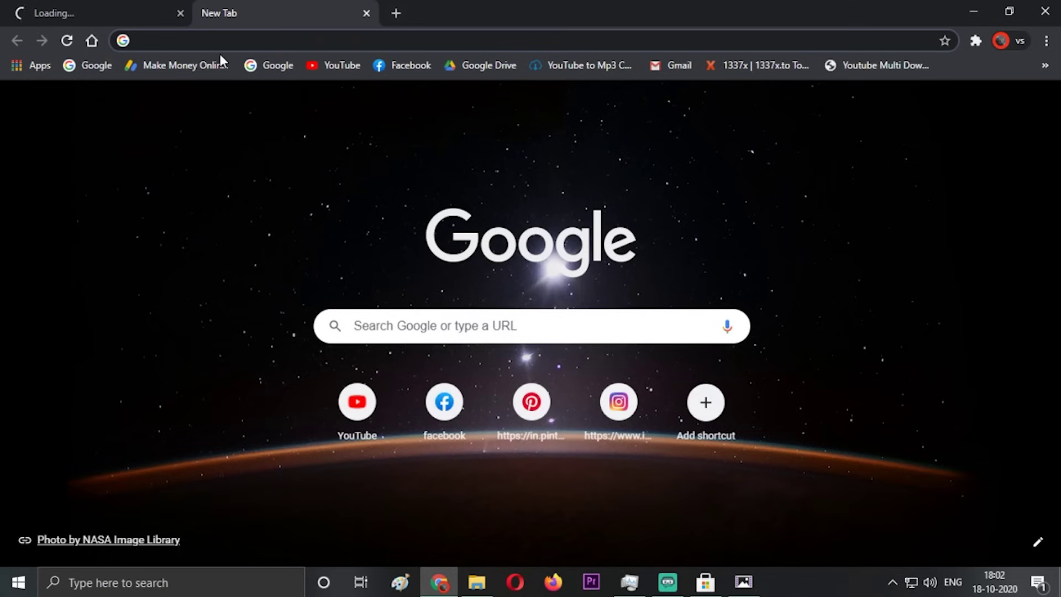
pyautogui.write('live')
pyautogui.press('BackSpace')
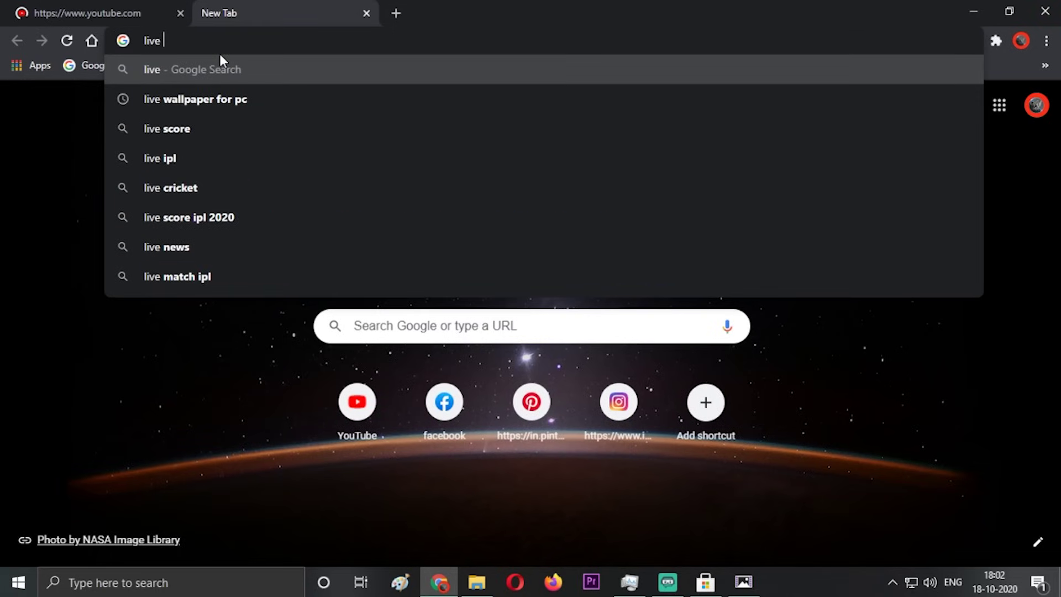
pyautogui.press('Down')
pyautogui.press('Return')
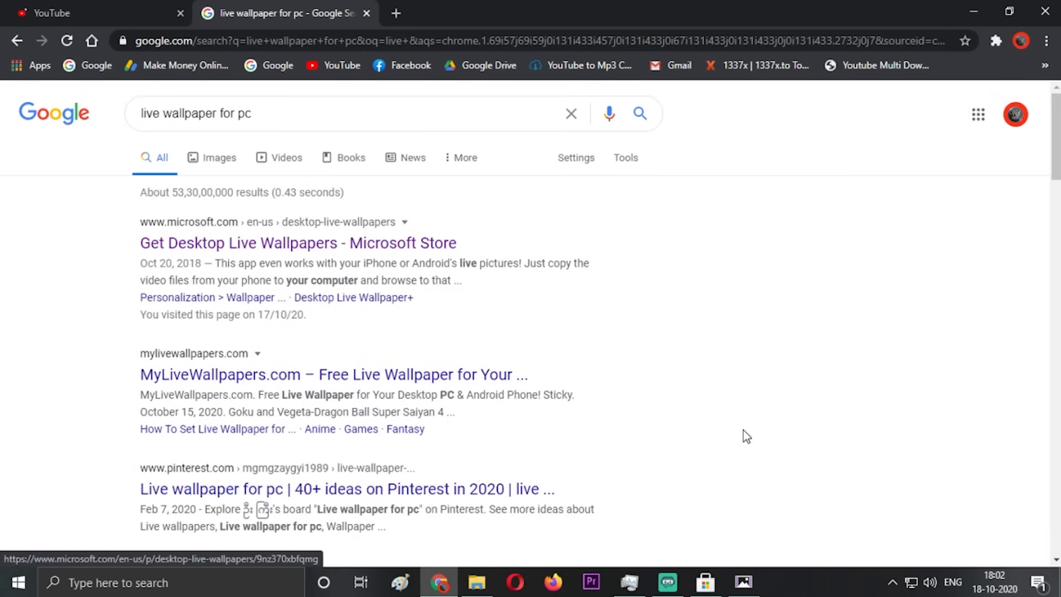
# Step: Scroll the results, then replace the query with a search for 'wallpaper engine'
pyautogui.scroll(-3, 747, 344)
pyautogui.scroll(-4, 749, 342)
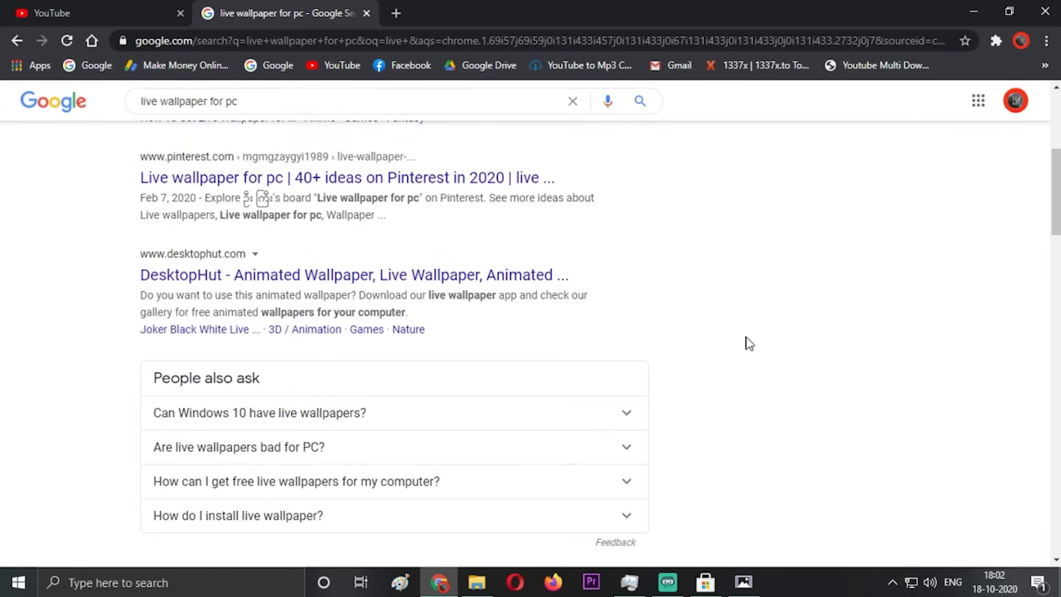
pyautogui.scroll(-5, 749, 341)
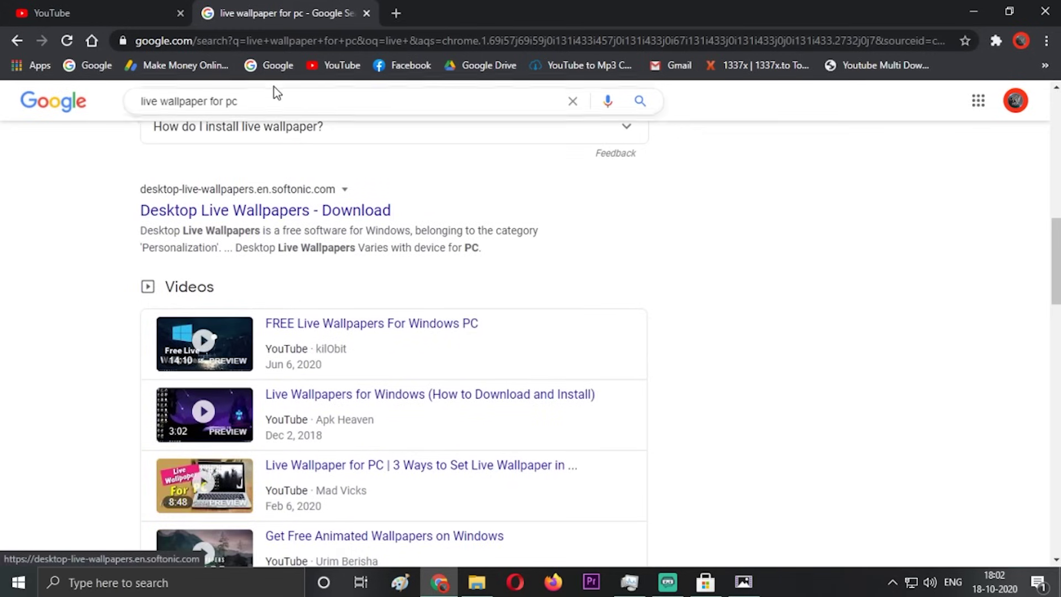
pyautogui.moveTo(189, 101); pyautogui.dragTo(67, 111)
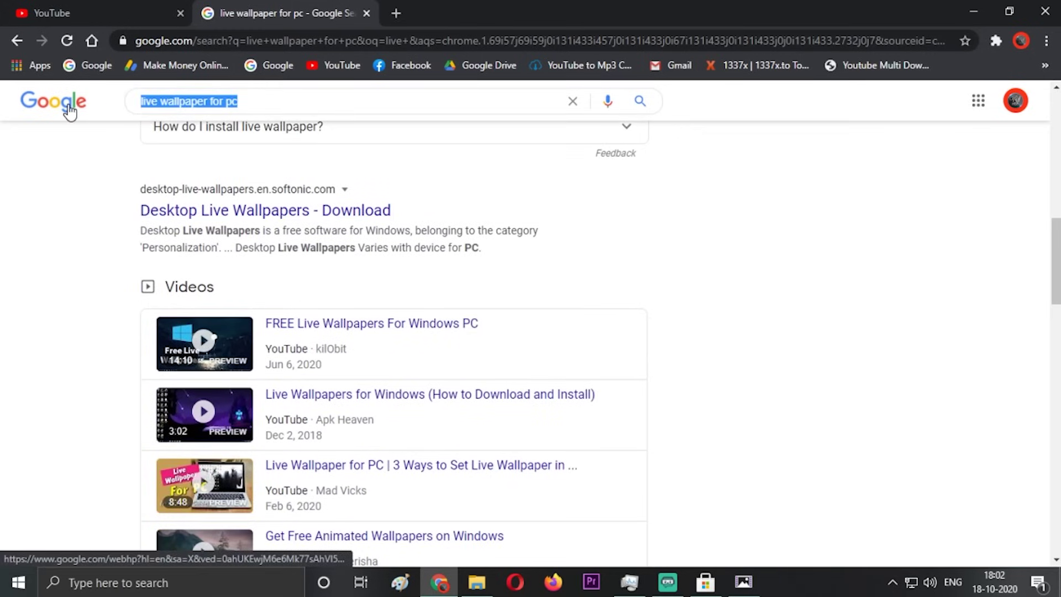
pyautogui.write('wal')
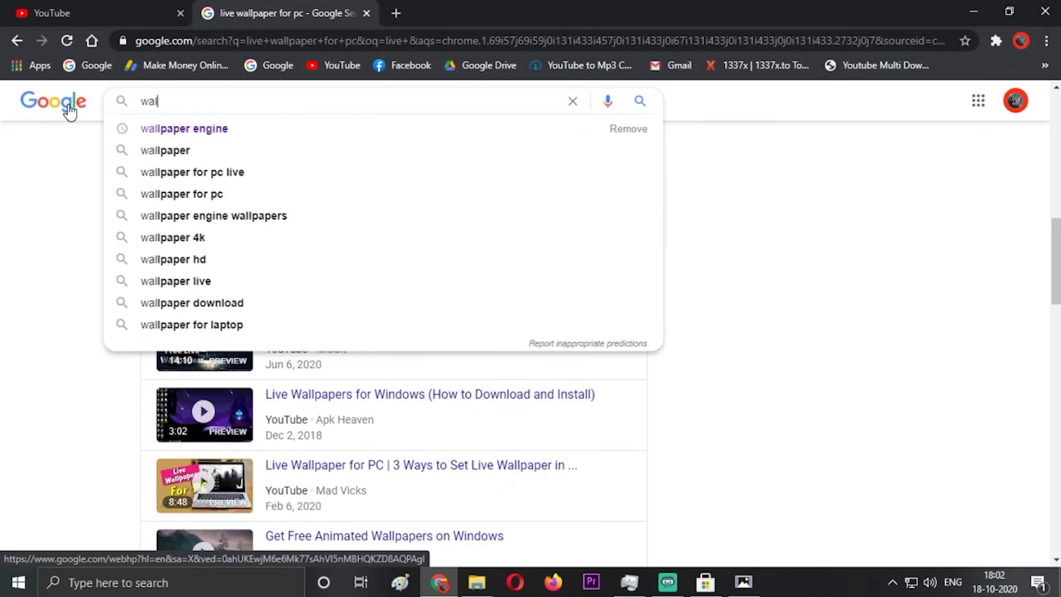
pyautogui.press('Down')
pyautogui.press('Return')
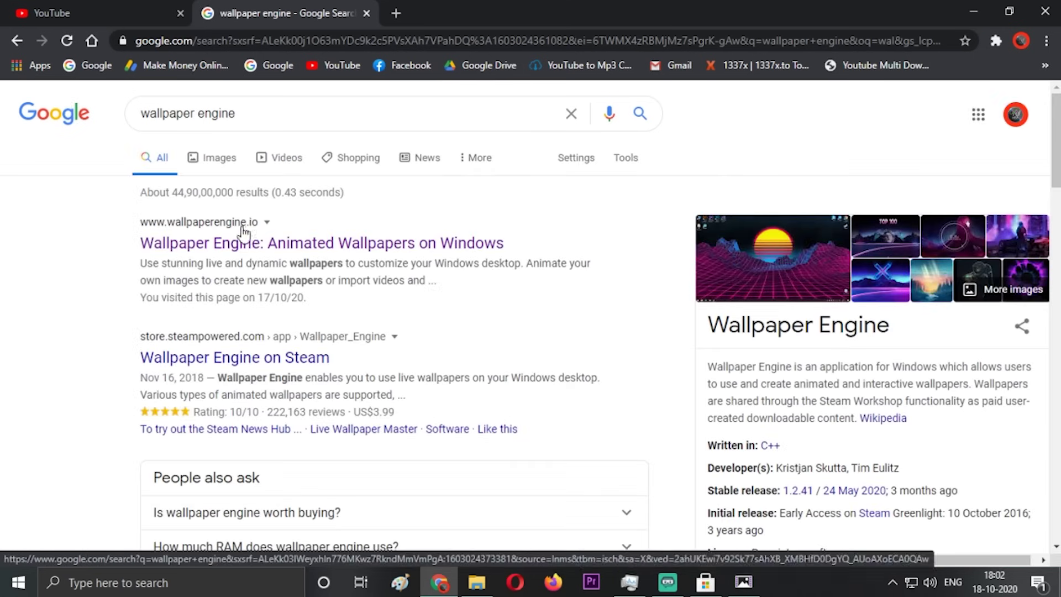
# Step: Open wallpaperengine.io and scroll down to its Screenshots gallery
pyautogui.click(244, 239)
pyautogui.scroll(-5, 455, 300)
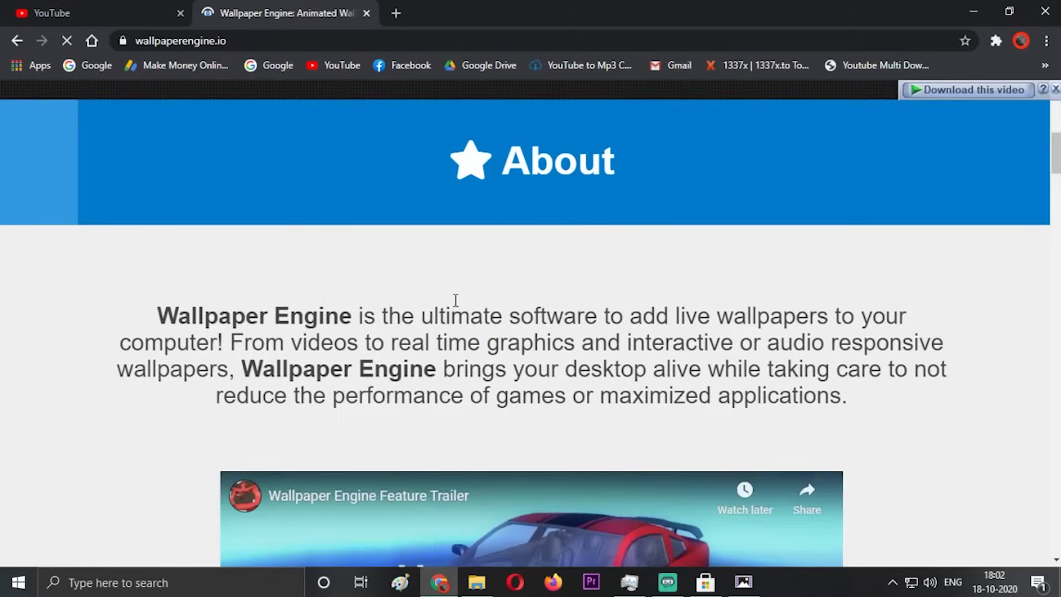
pyautogui.scroll(-18, 455, 300)
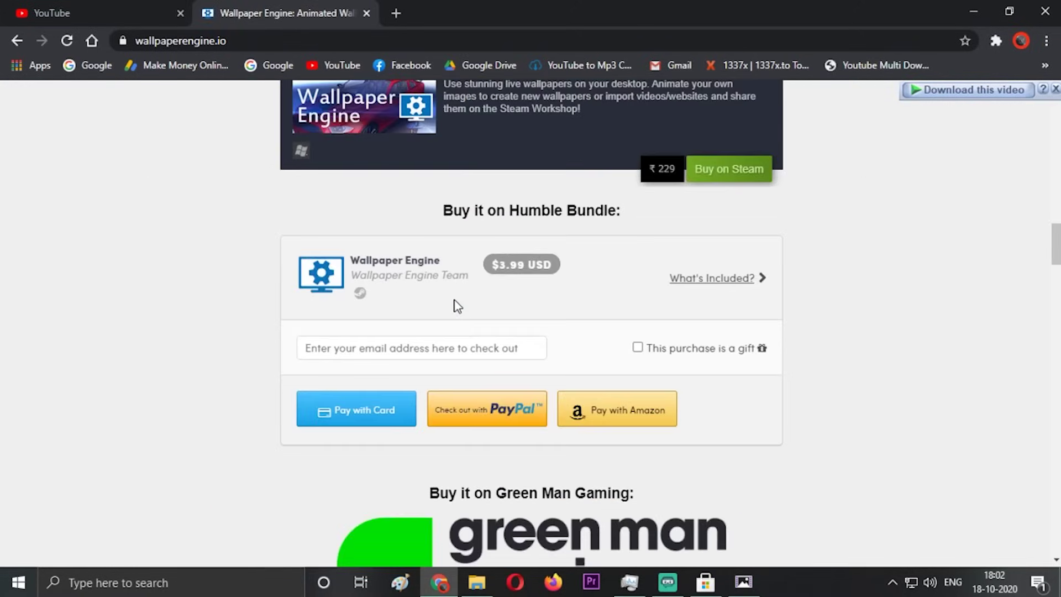
pyautogui.scroll(-15, 457, 305)
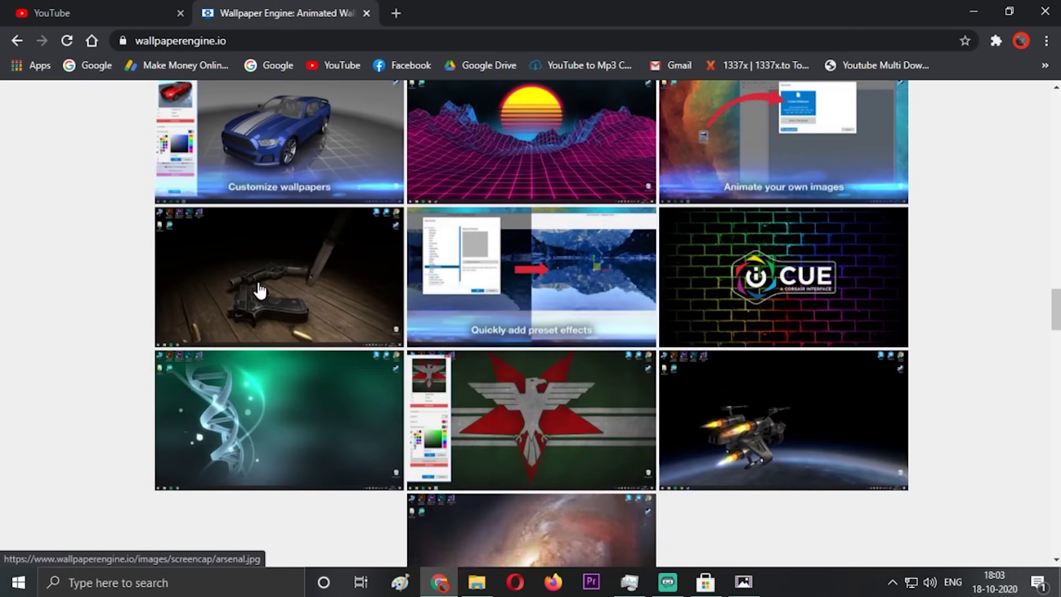
# Step: Enlarge the spaceship screenshot, advance to the galaxy one, then close the viewer
pyautogui.click(782, 417)
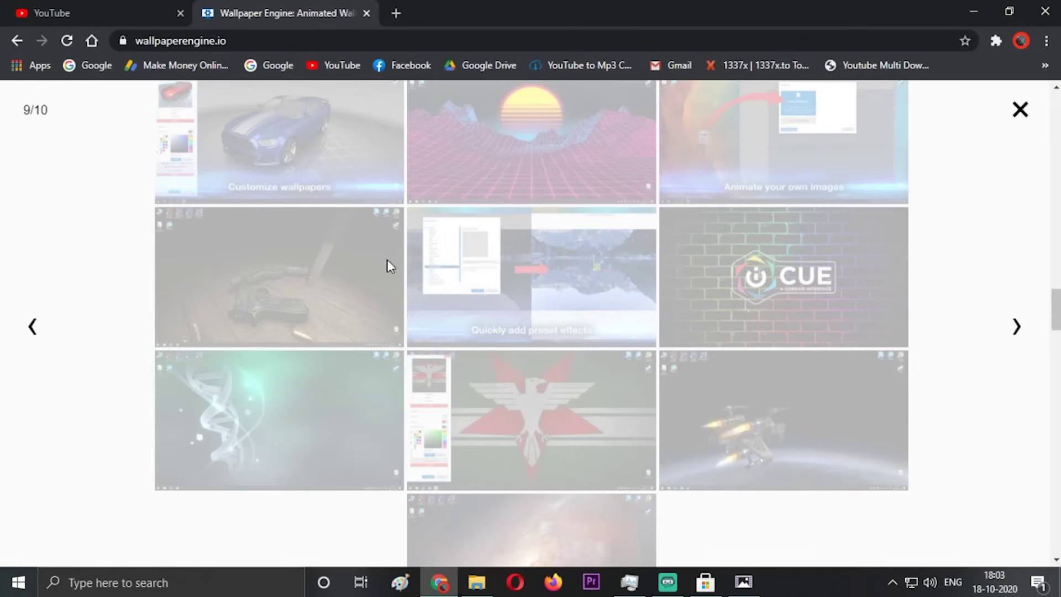
pyautogui.scroll(-2, 497, 288)
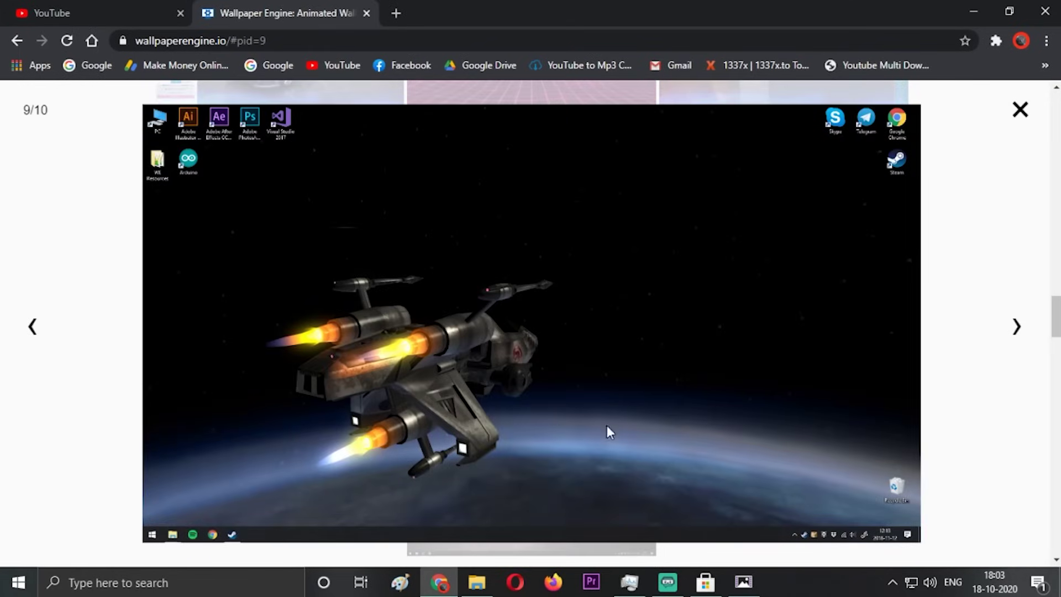
pyautogui.click(1017, 327)
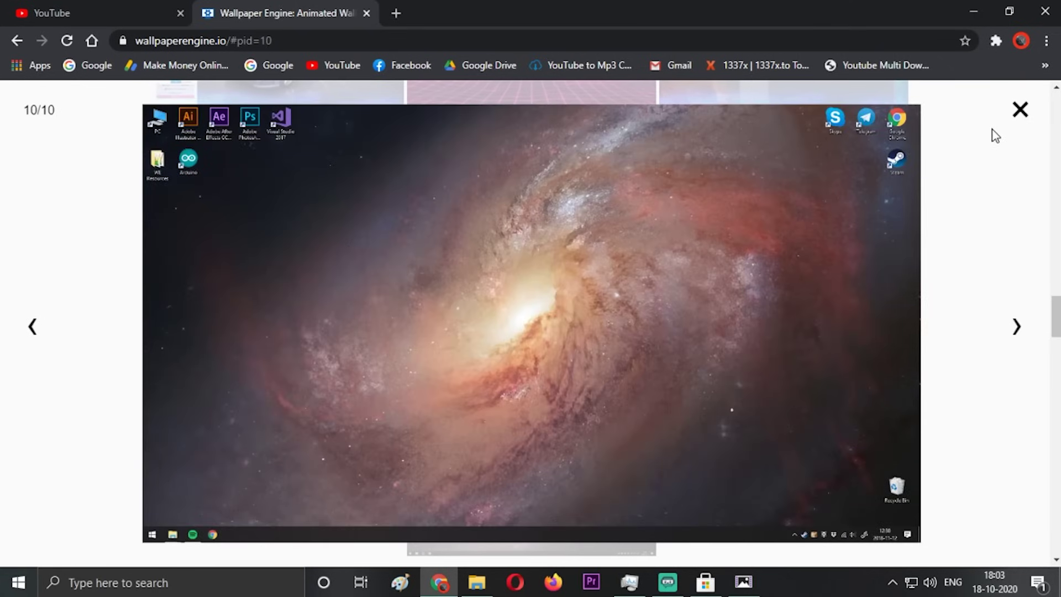
pyautogui.click(1018, 116)
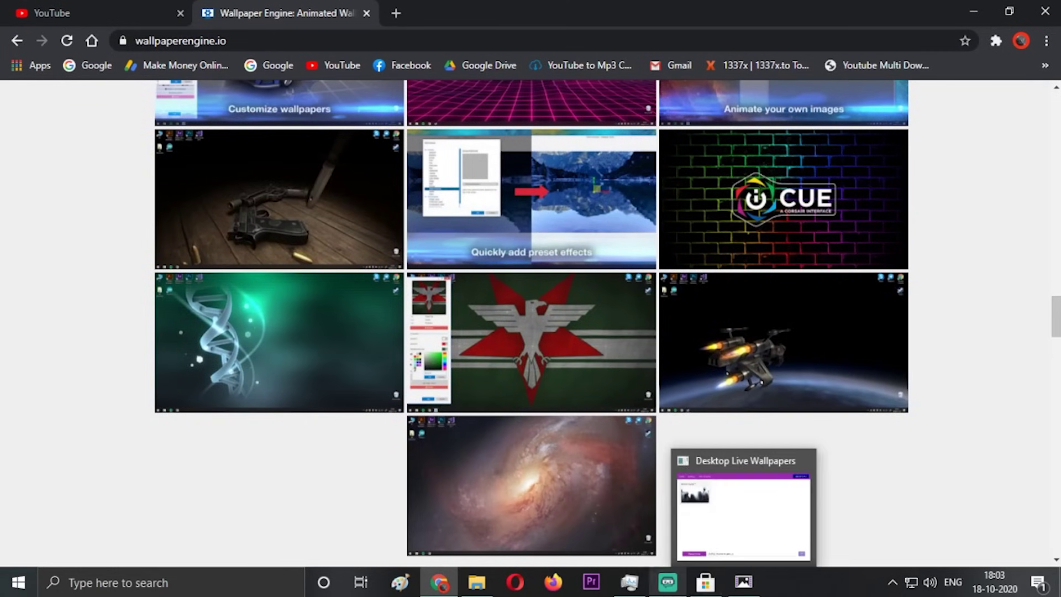
# Step: Show the desktop with Win+D to see the zombie wallpaper, then restore Desktop Live Wallpapers
pyautogui.moveTo(667, 582)
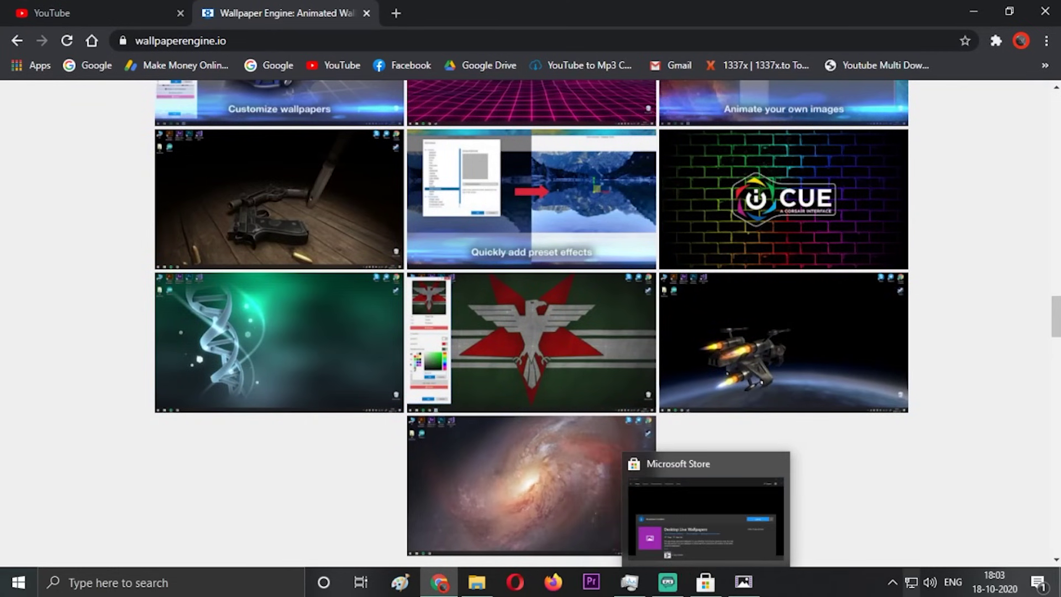
pyautogui.press('super+d')
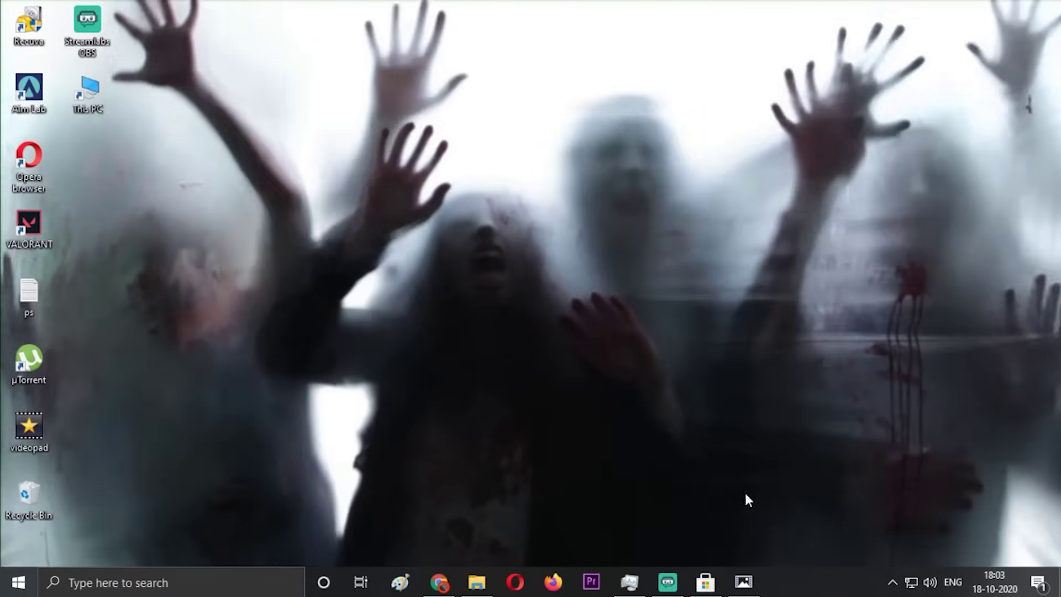
pyautogui.moveTo(742, 590)
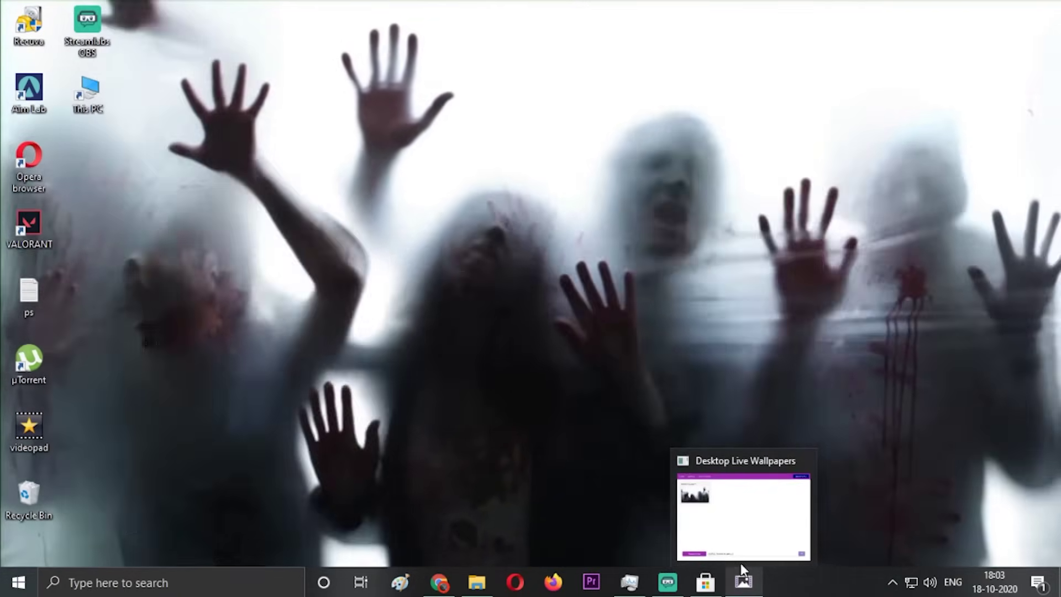
pyautogui.click(739, 555)
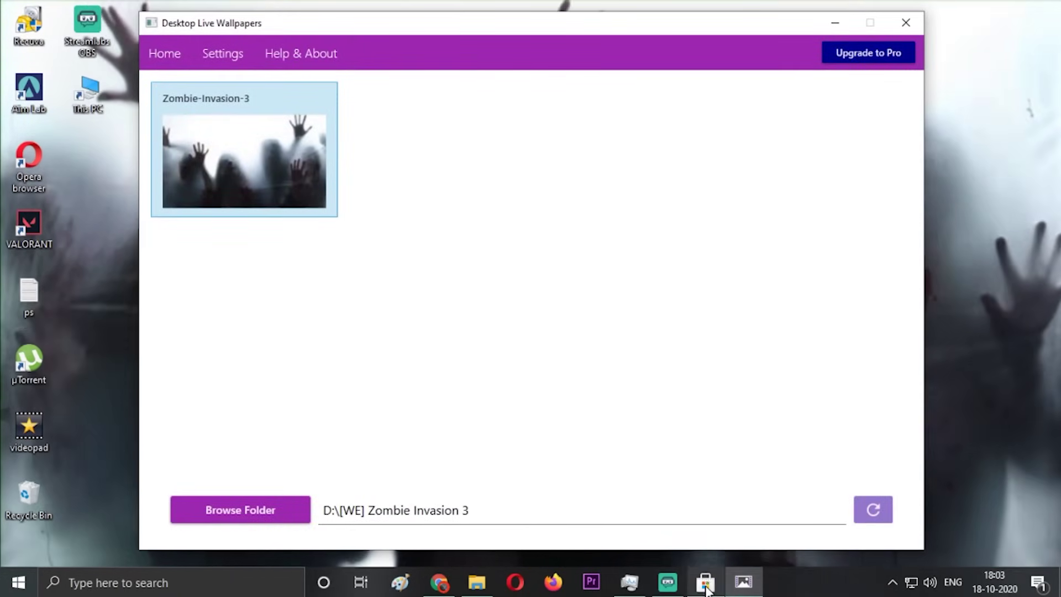